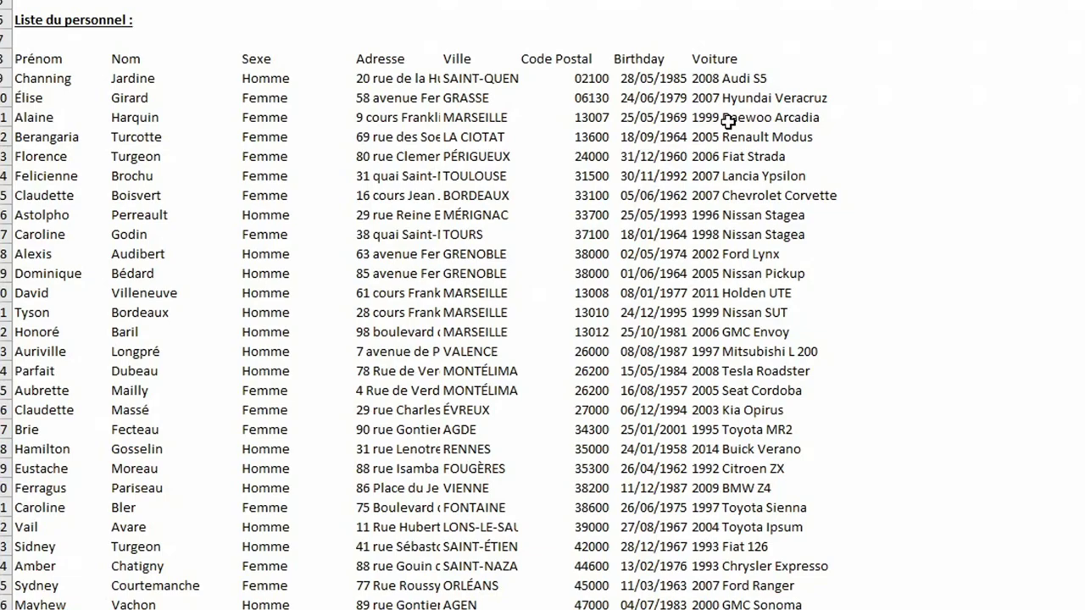
Step: Open Créer un tableau for the staff list range $A$8:$H$99 with headers checked
click(392, 175)
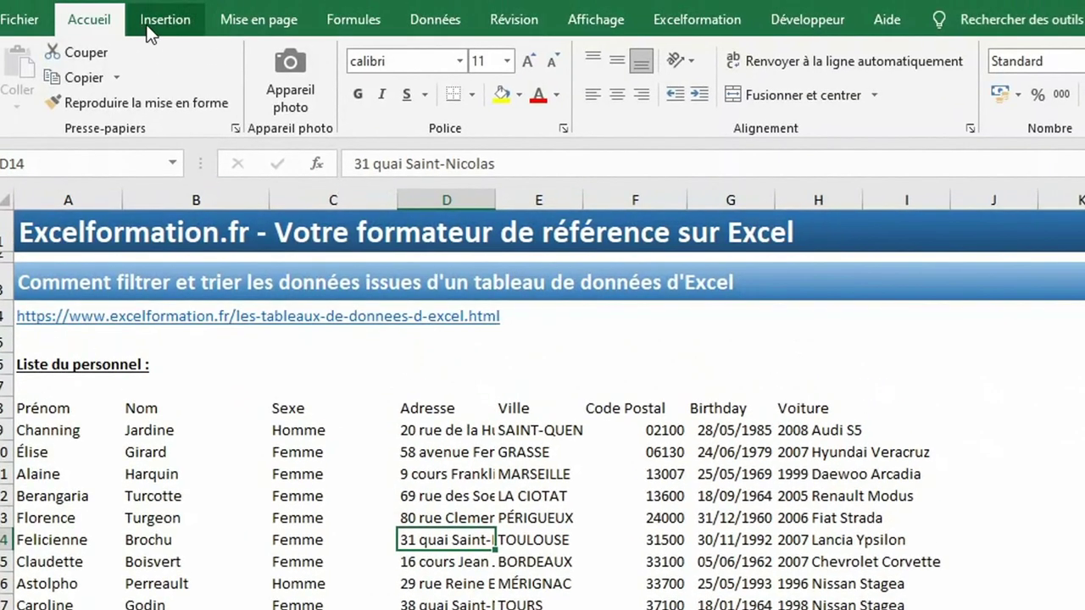
click(151, 25)
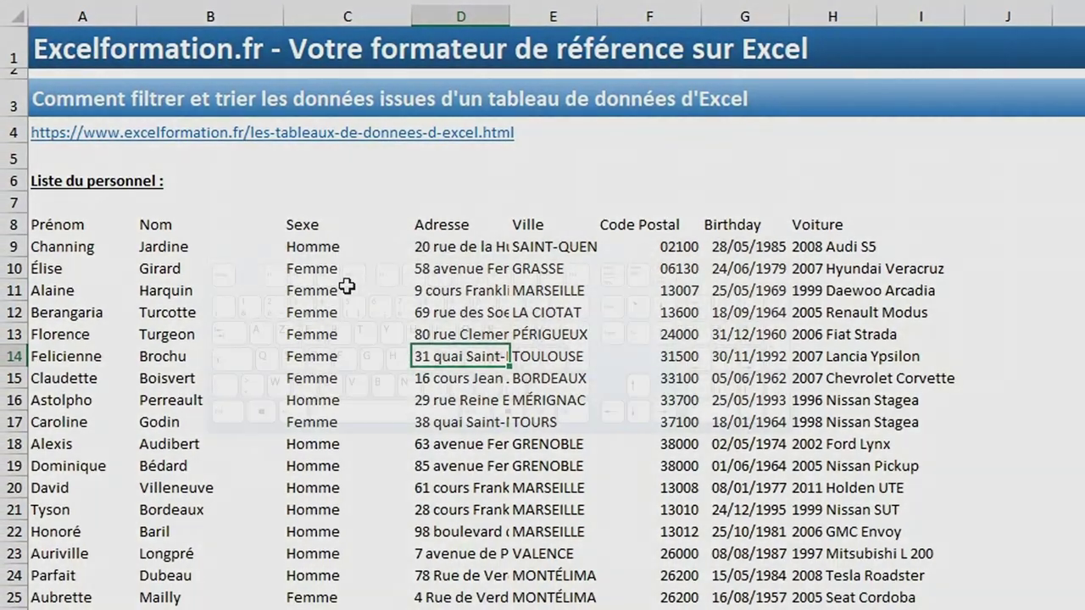
key(ctrl+l)
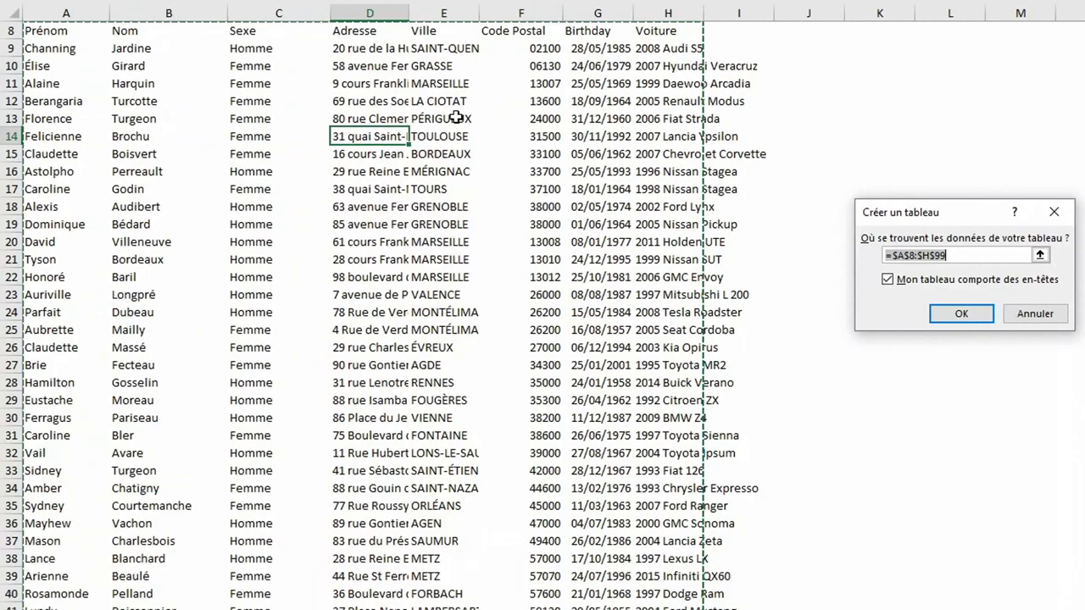
scroll(456, 117, up, 1)
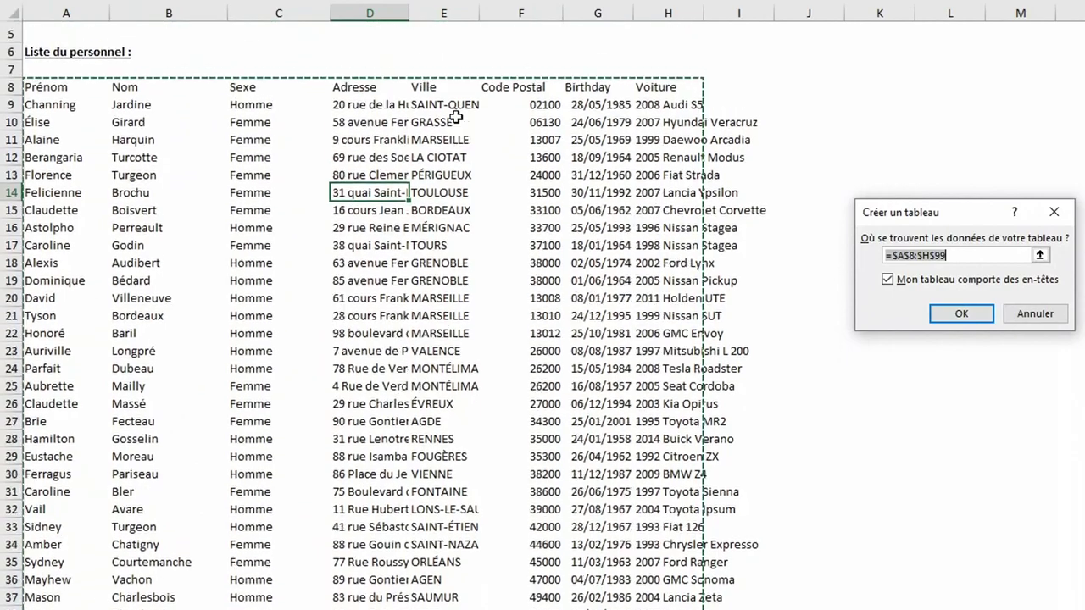
scroll(456, 117, down, 12)
scroll(456, 117, down, 6)
scroll(456, 117, down, 11)
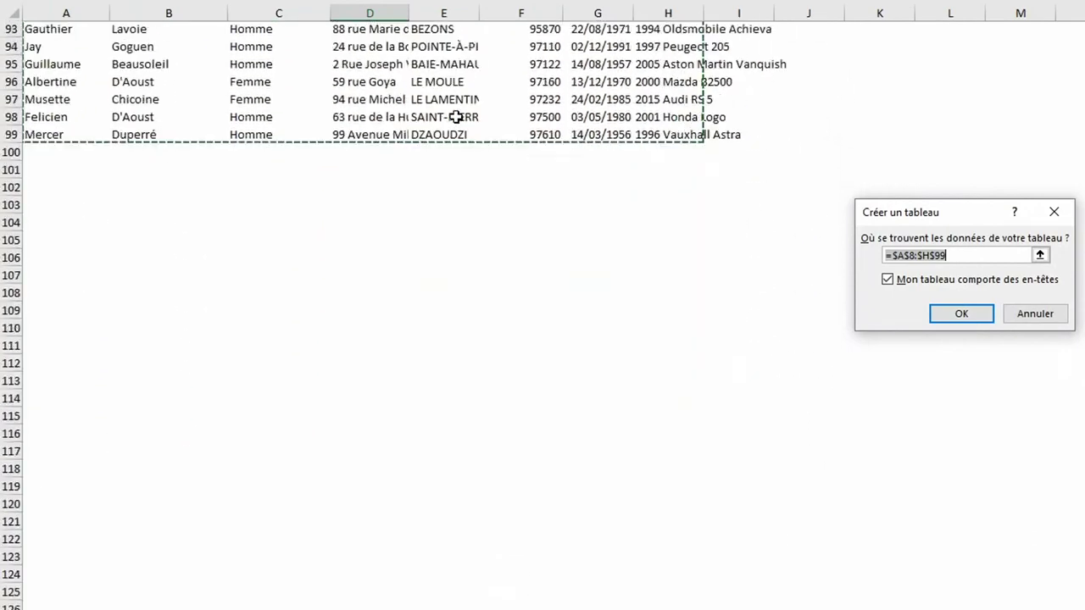
scroll(456, 117, down, 4)
scroll(456, 117, up, 5)
scroll(456, 117, up, 2)
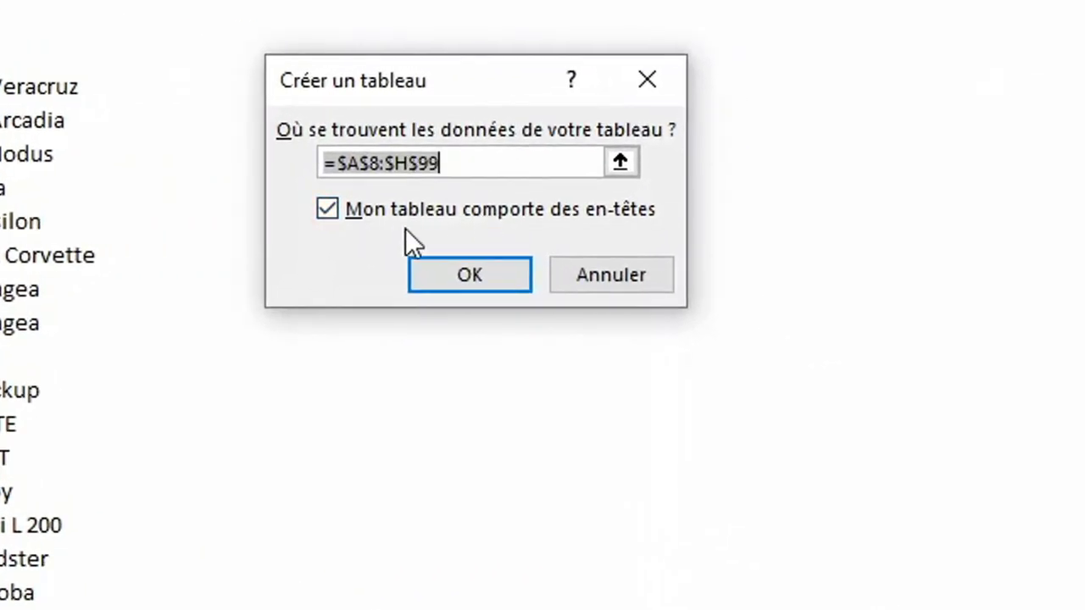
Step: Create the A8:H99 table with headers, then toggle its filter buttons off and back on
click(449, 271)
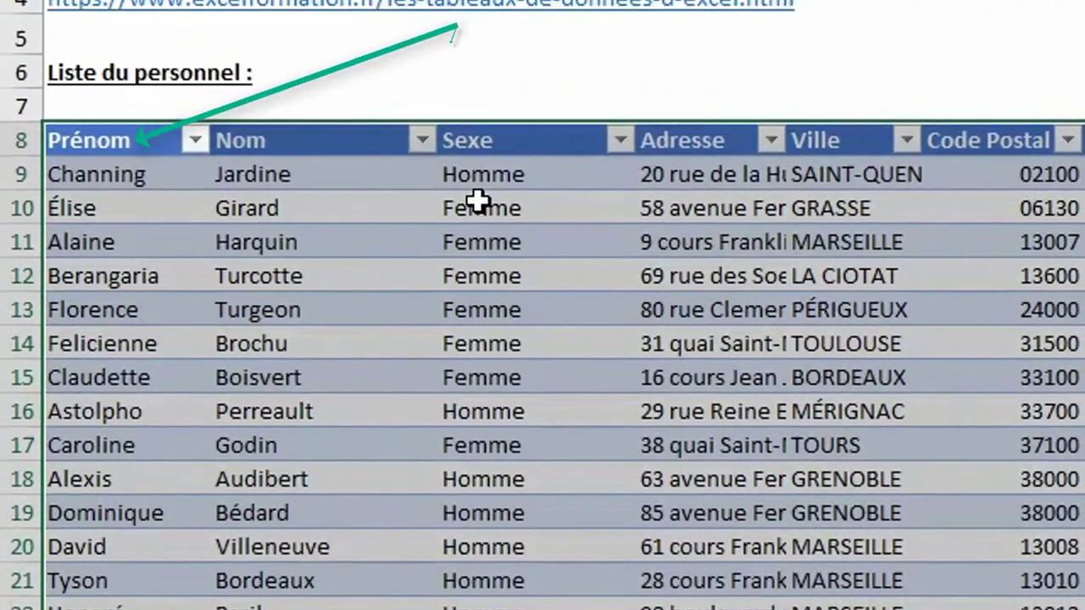
click(422, 140)
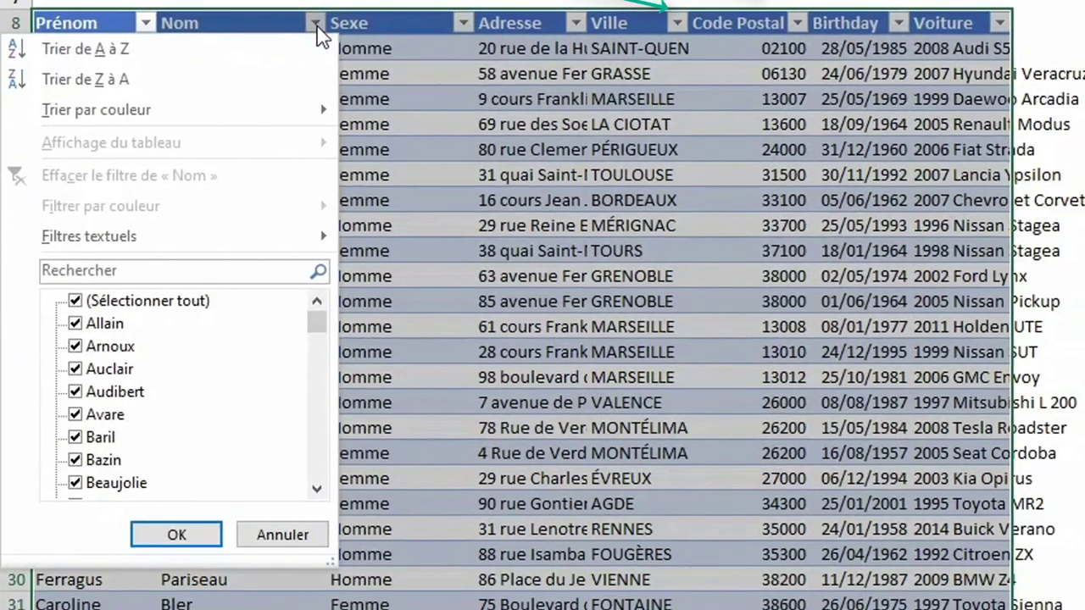
click(423, 142)
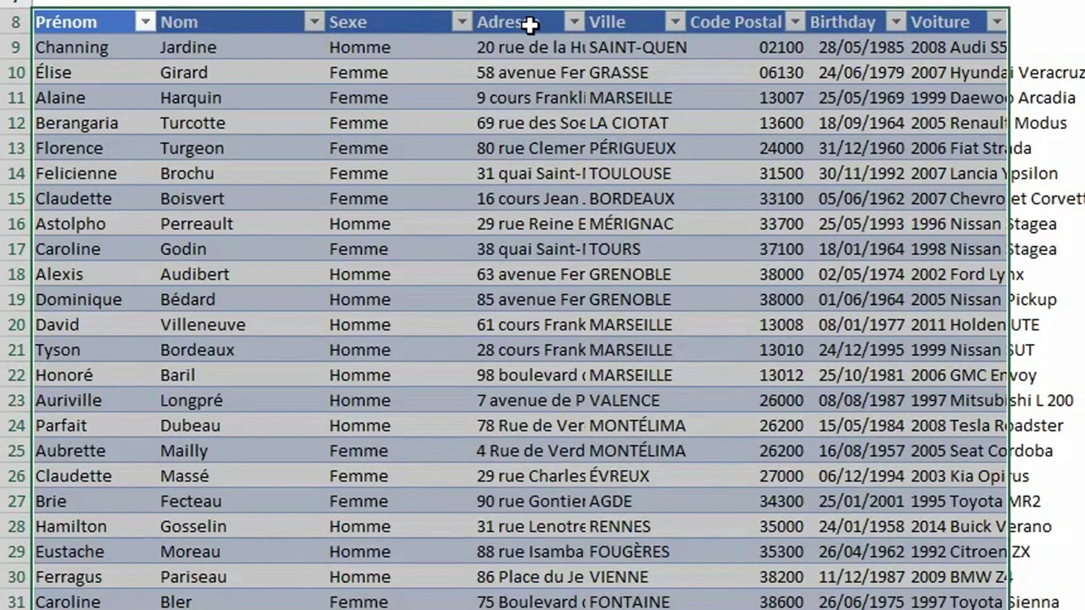
click(403, 141)
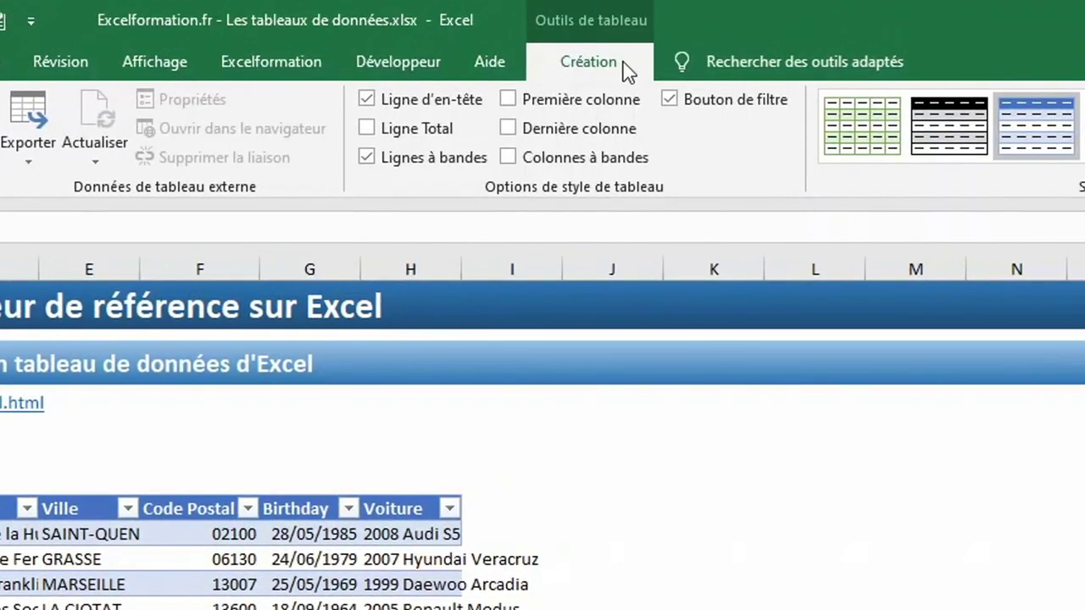
click(670, 99)
click(671, 99)
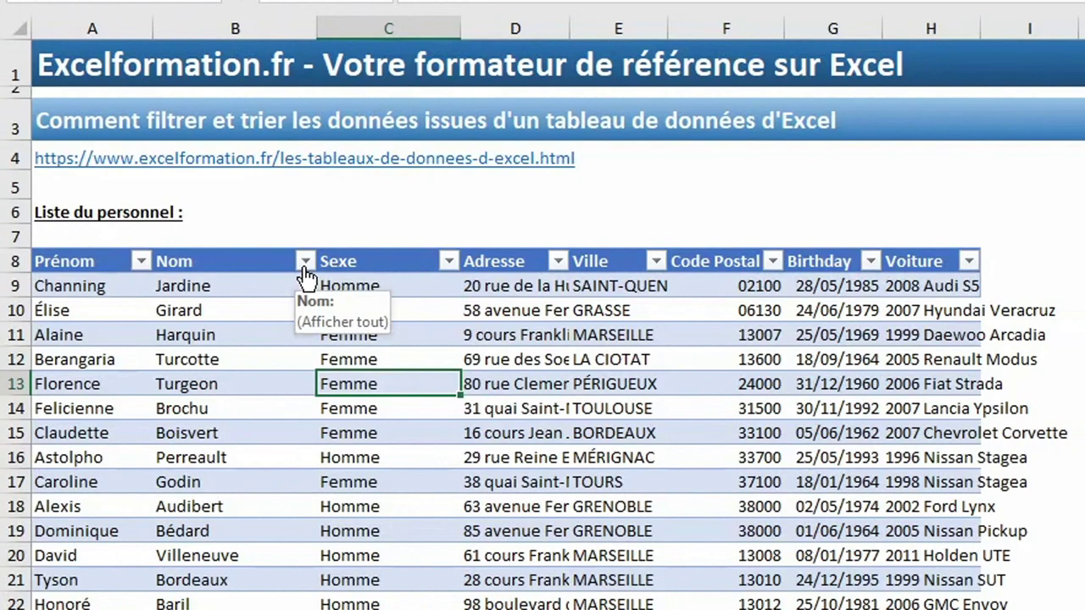
Step: Sort the staff table by the Nom column from A to Z
click(304, 264)
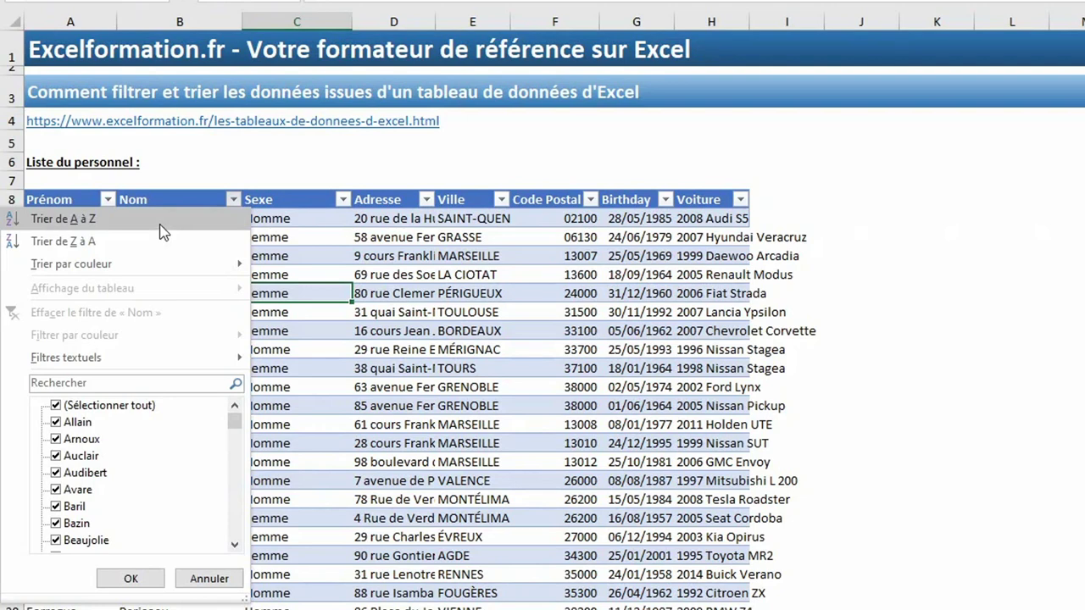
click(161, 222)
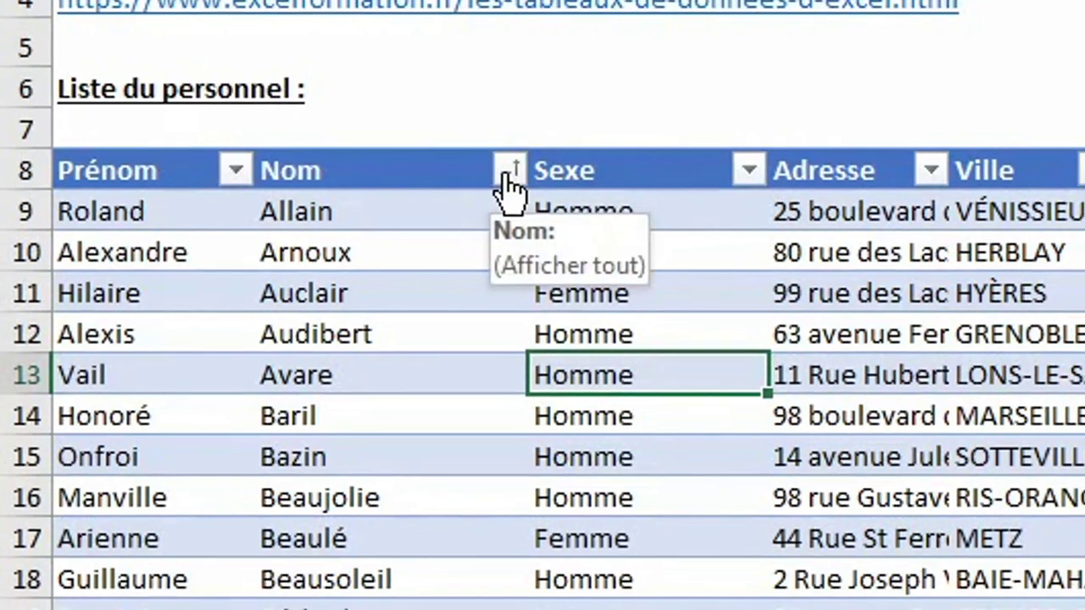
click(515, 176)
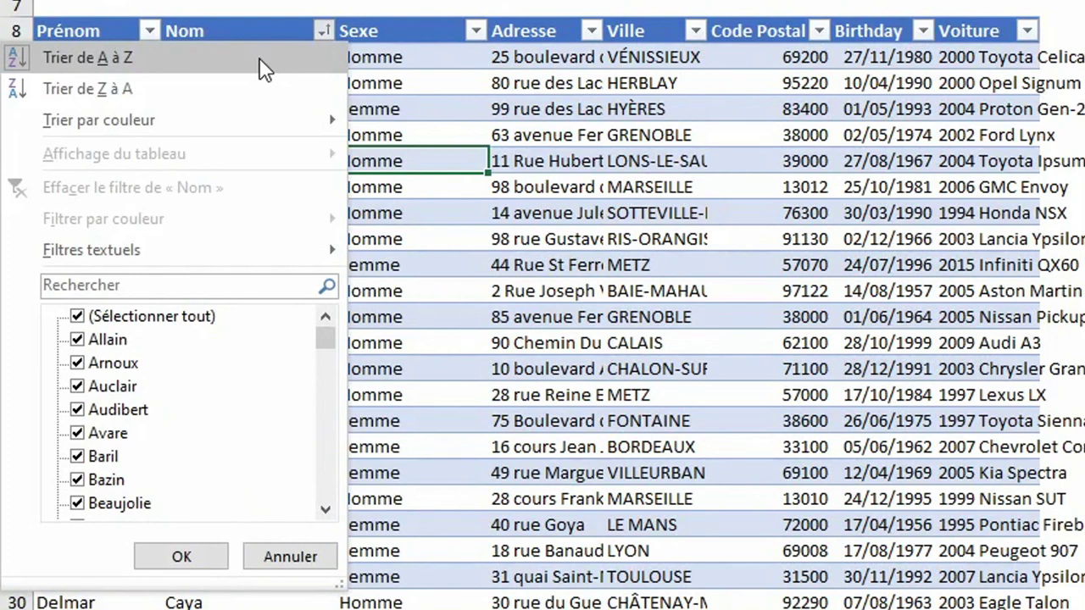
click(265, 70)
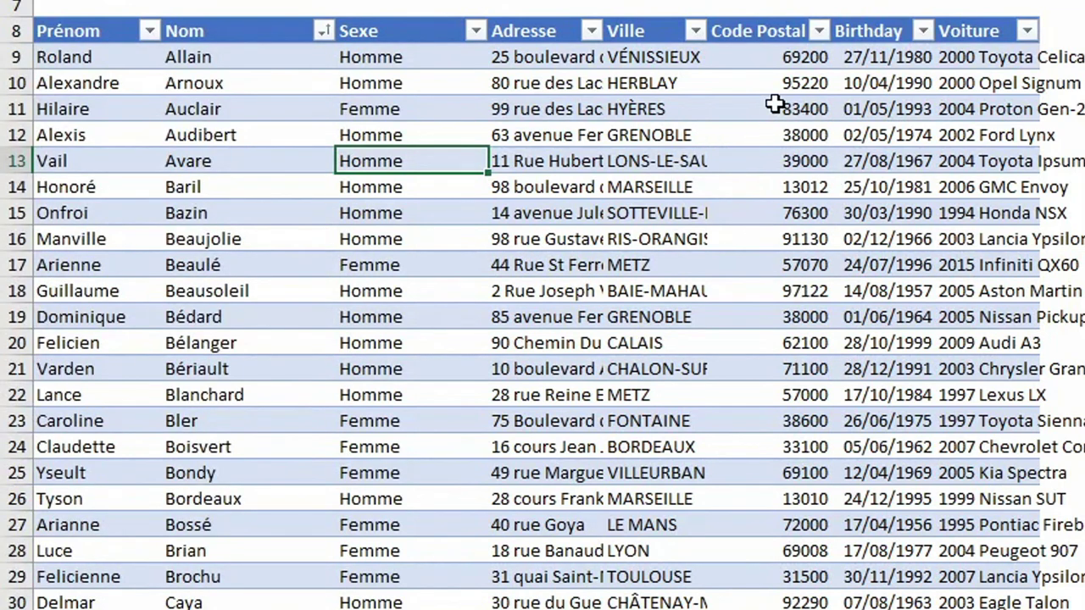
Step: Sort by Code Postal smallest to largest, then by Birthday newest to oldest
click(818, 34)
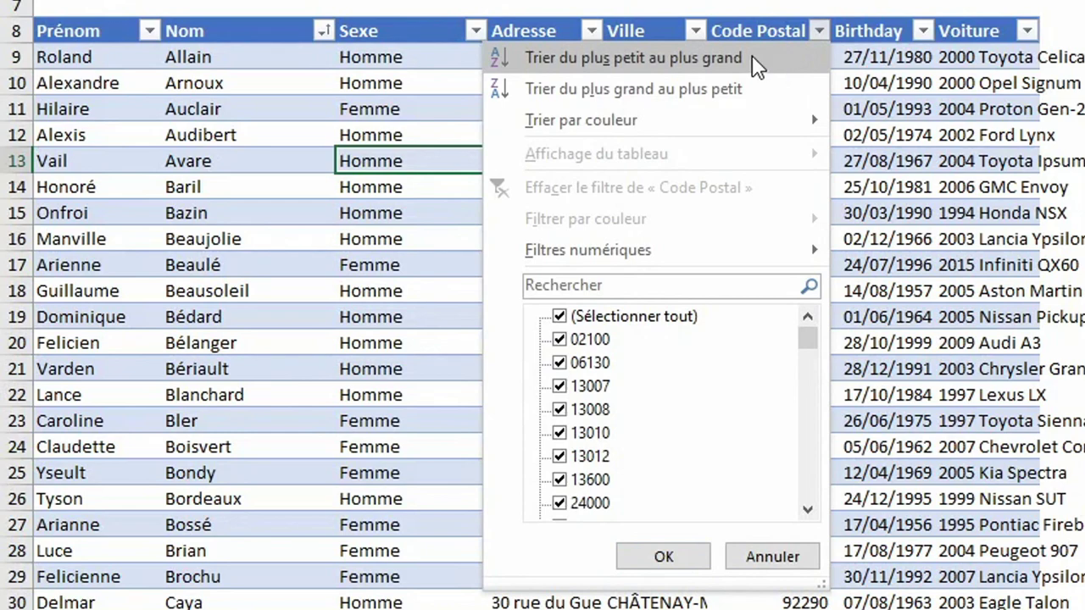
click(754, 60)
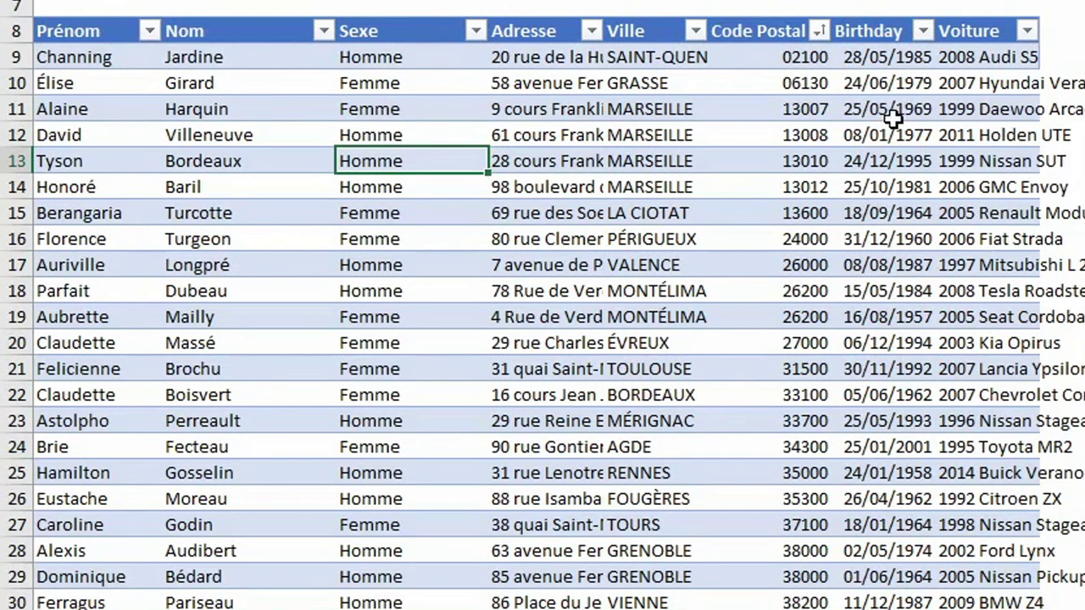
click(896, 54)
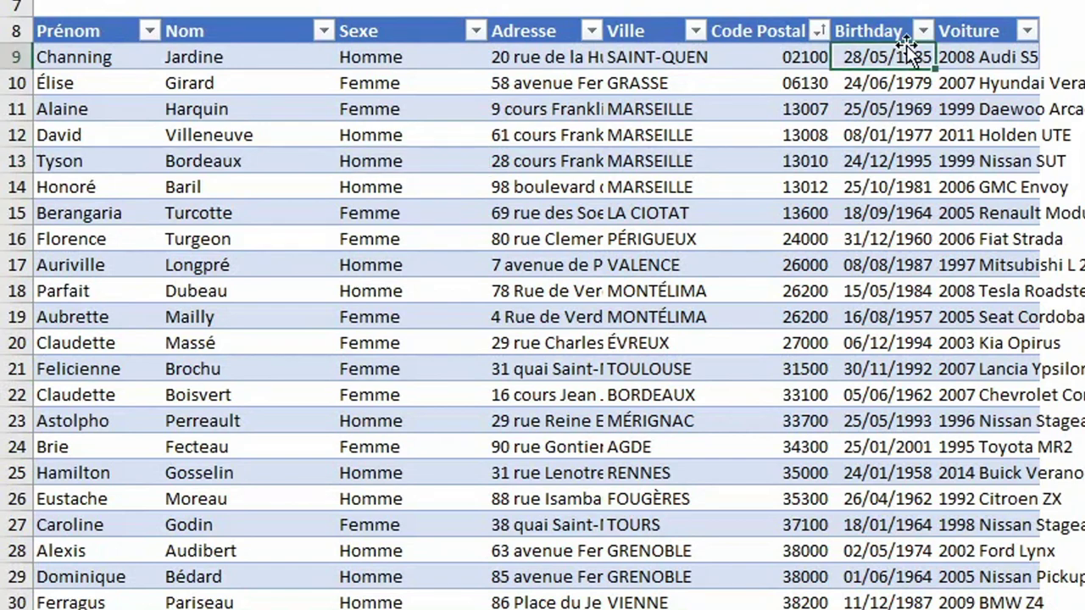
click(923, 30)
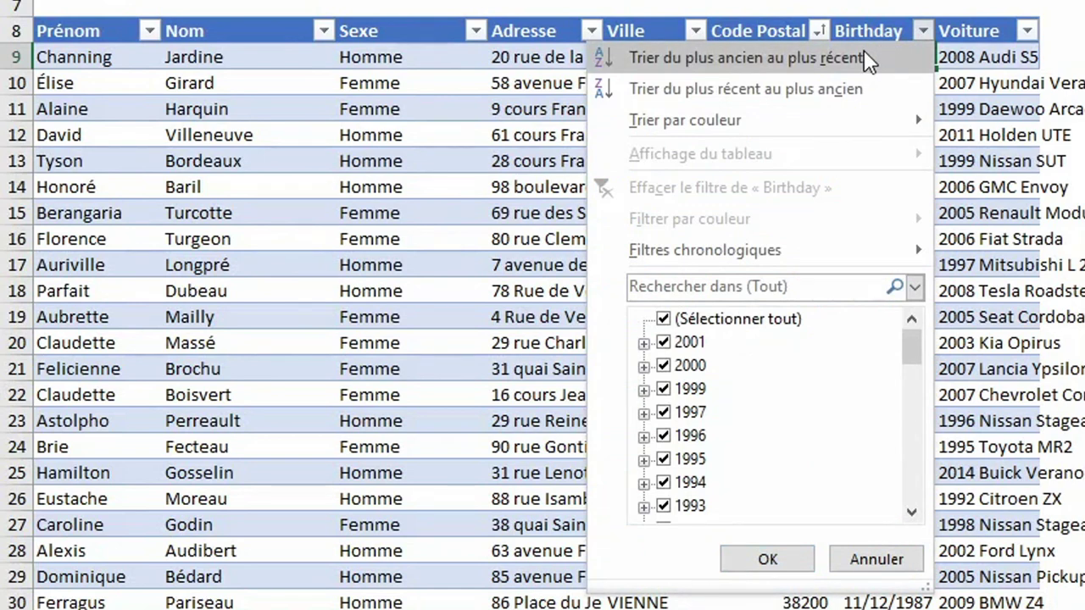
click(839, 89)
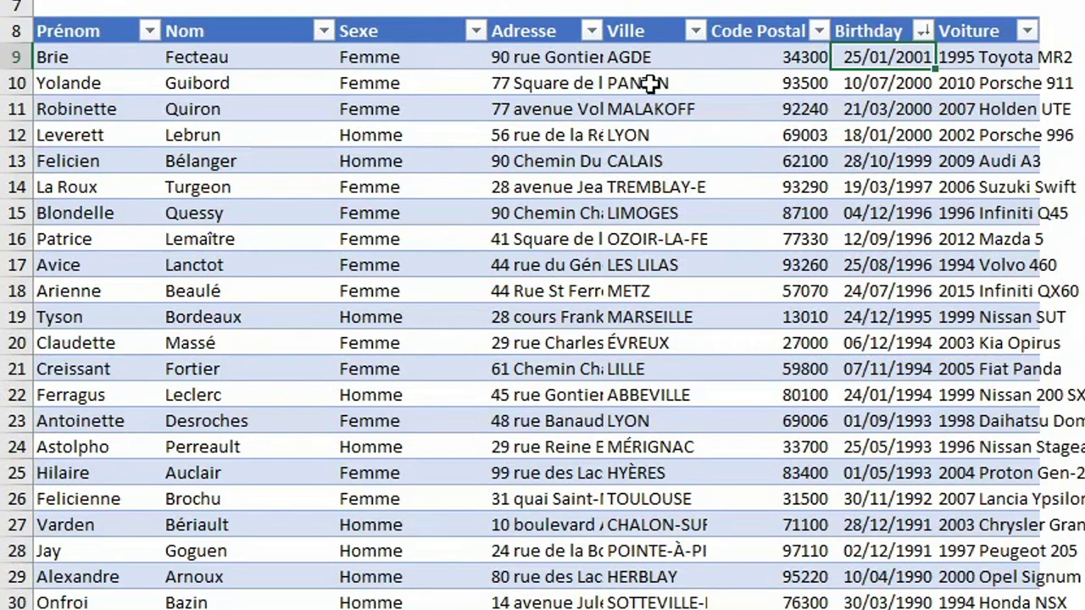
Step: Fill the Ville cells PANTIN–CALAIS, those down to METZ, and the ABBEVILLE block yellow
drag(649, 83, 649, 161)
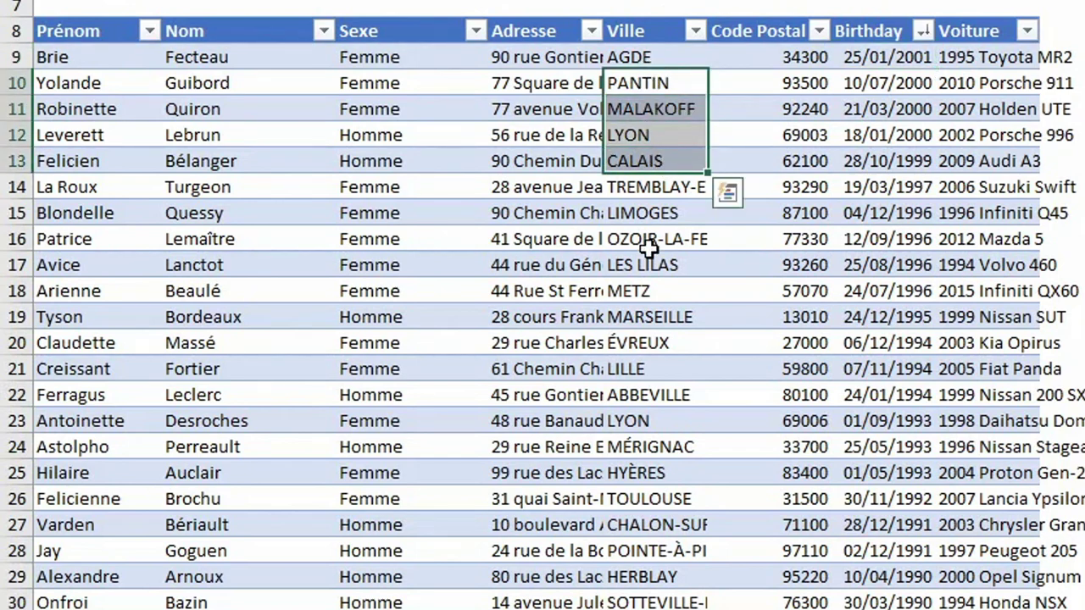
drag(649, 243, 649, 291)
drag(649, 395, 652, 524)
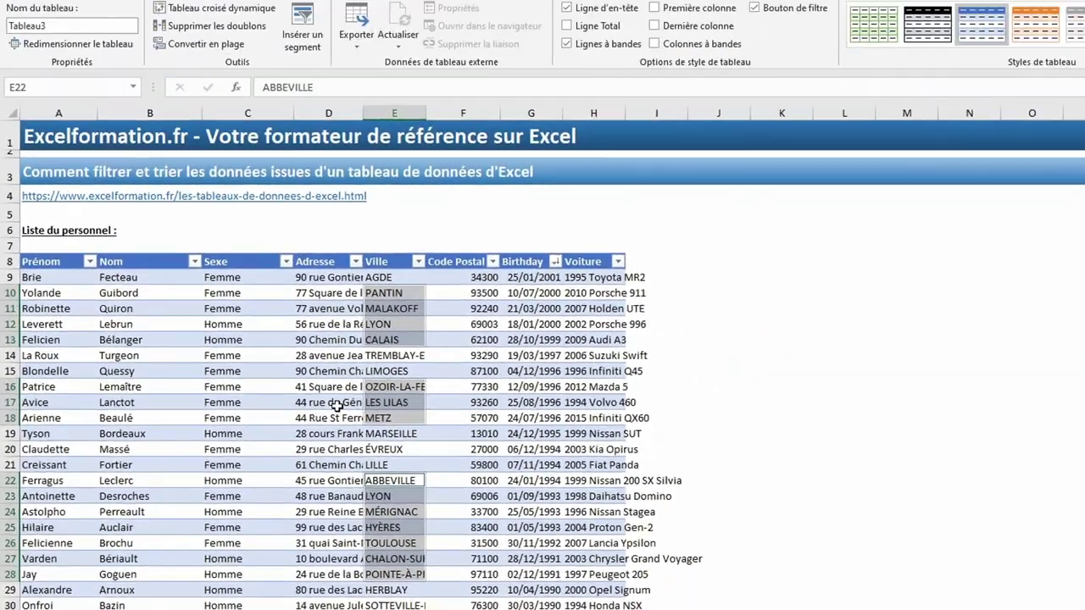
click(68, 35)
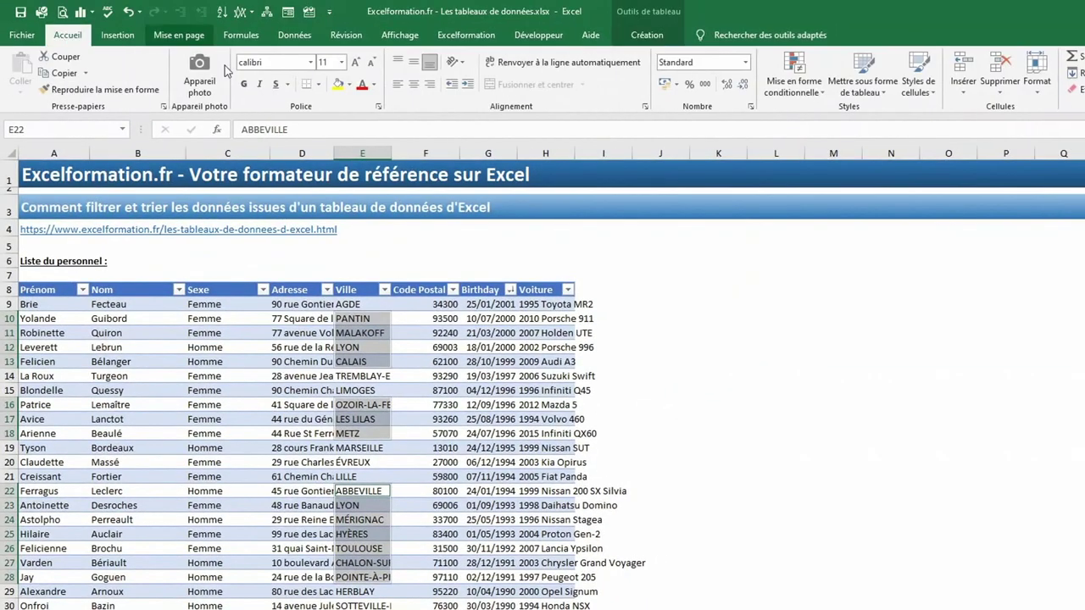
click(337, 84)
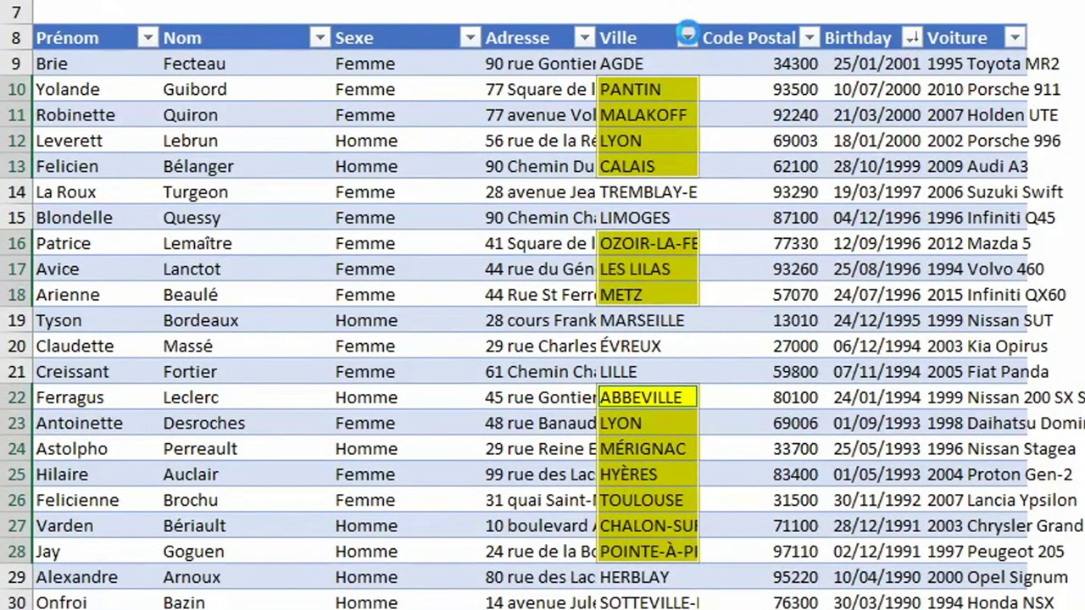
Step: Sort by Ville cell colour so unfilled cities come first and yellow ones end at rows 86–99
click(451, 234)
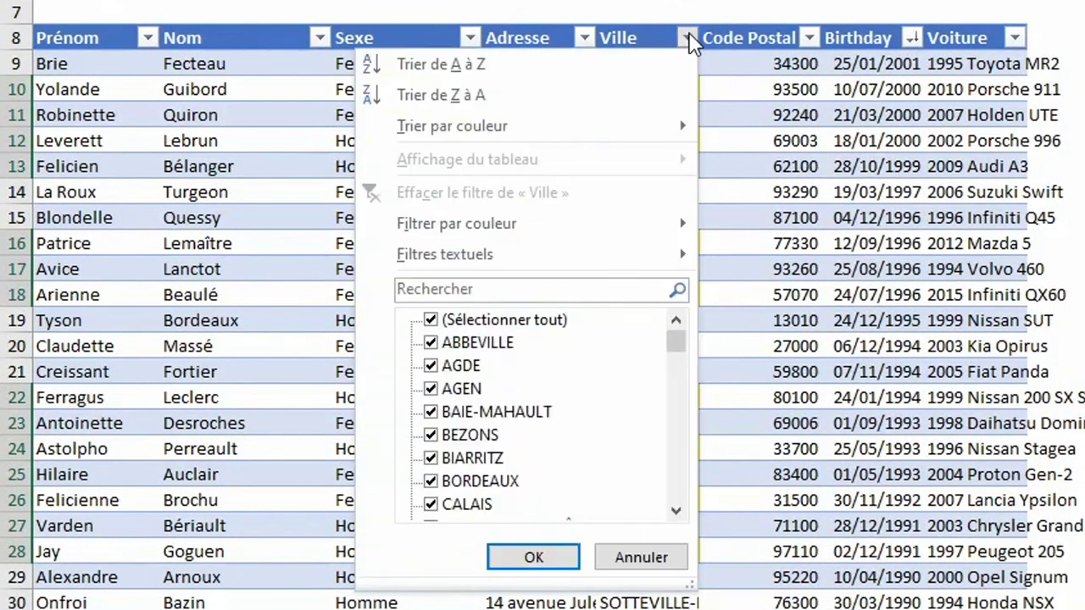
mouse_move(475, 125)
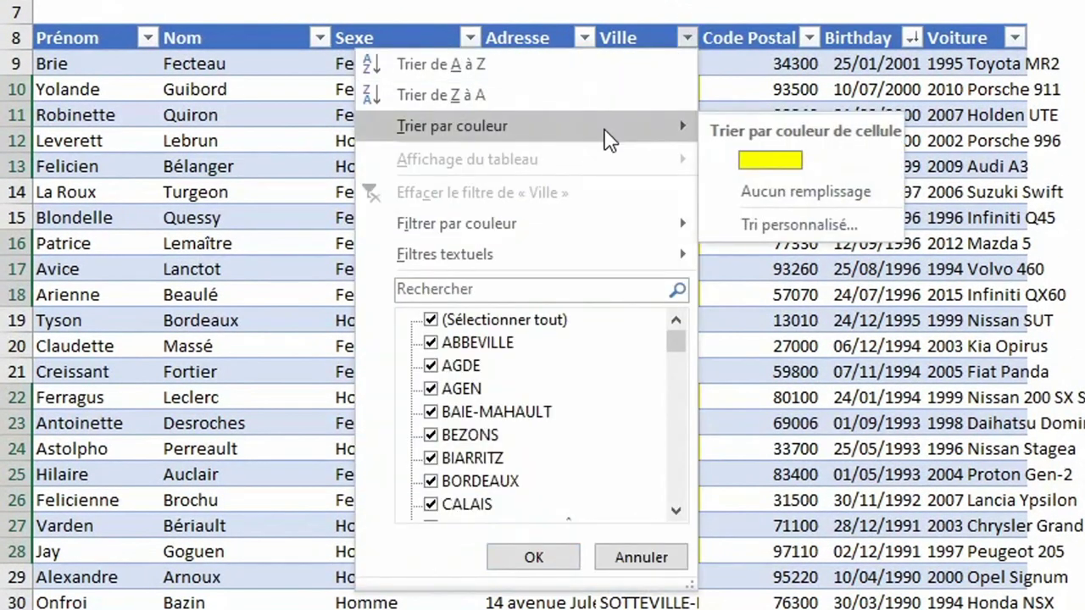
click(750, 172)
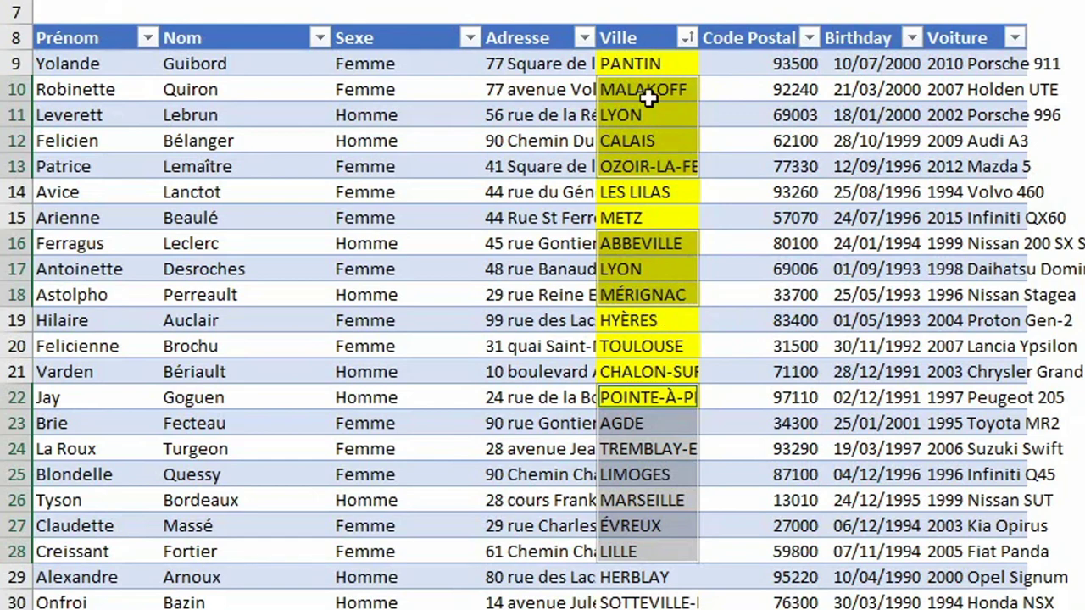
click(687, 38)
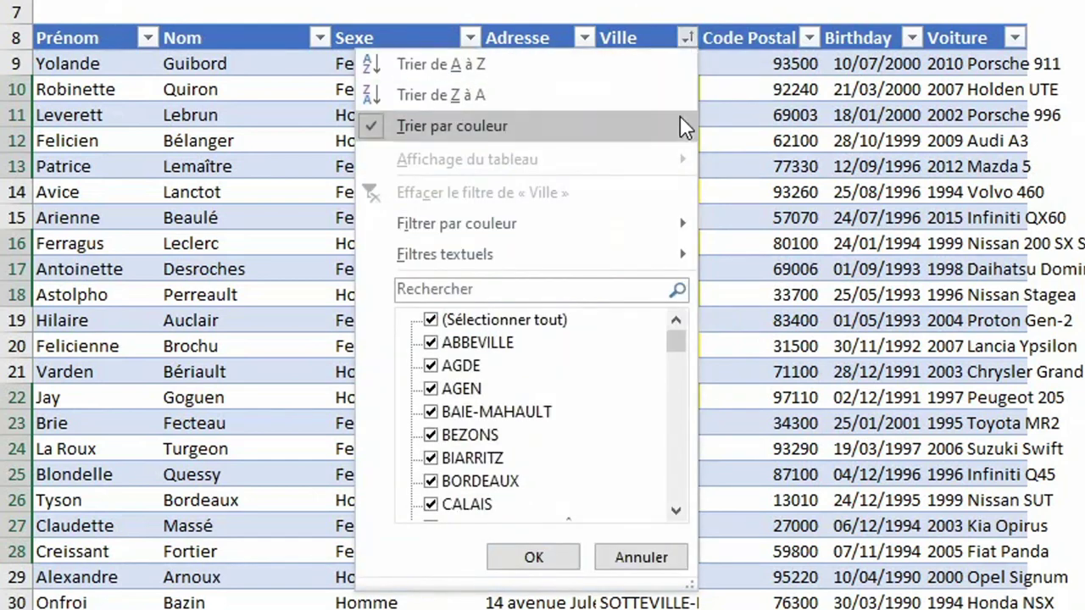
mouse_move(452, 126)
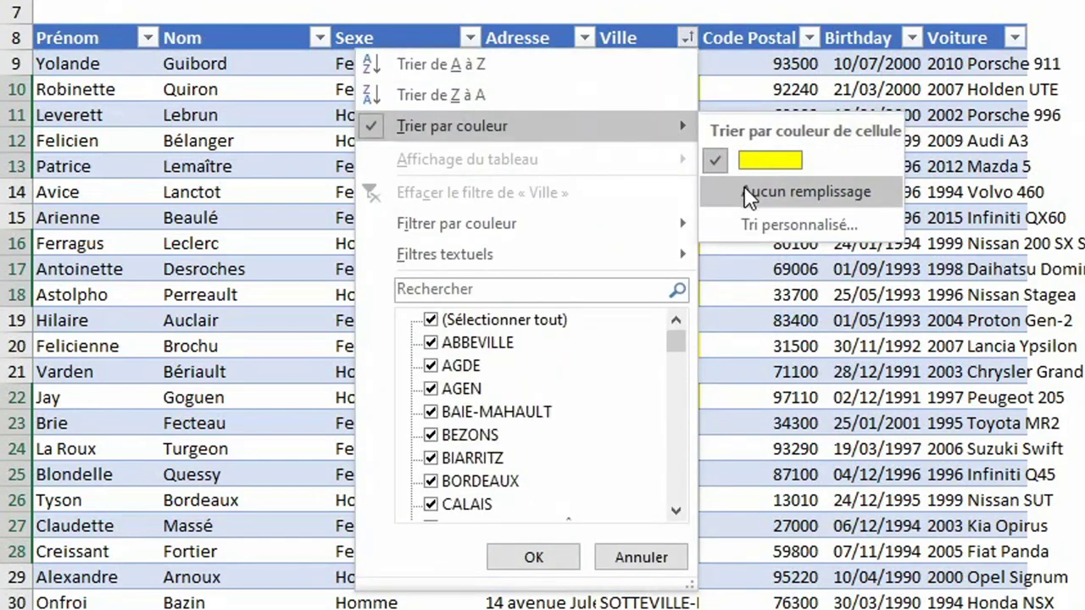
click(749, 193)
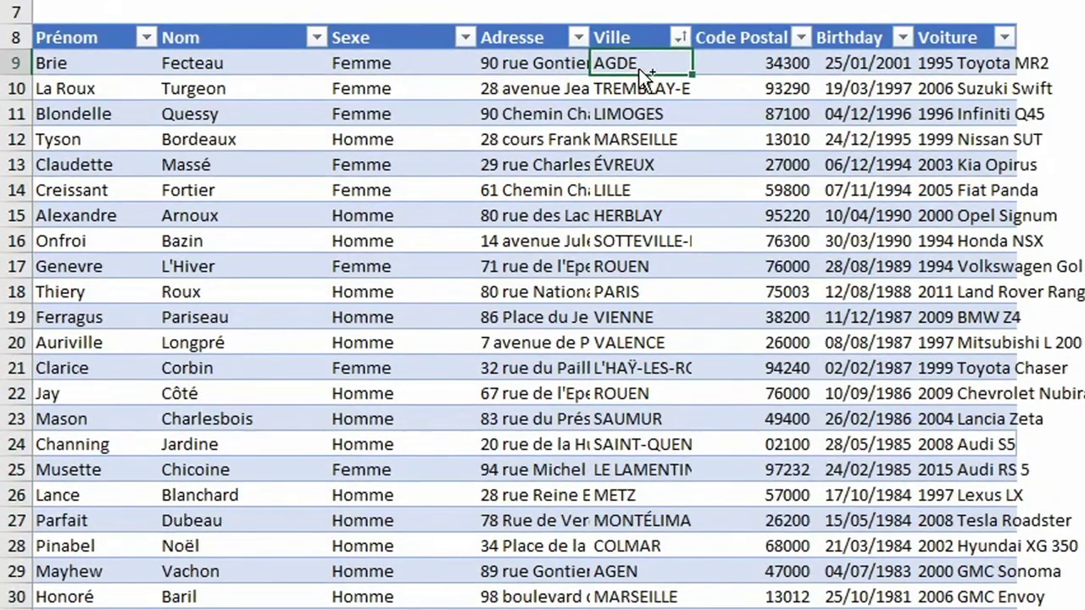
key(ctrl+Down)
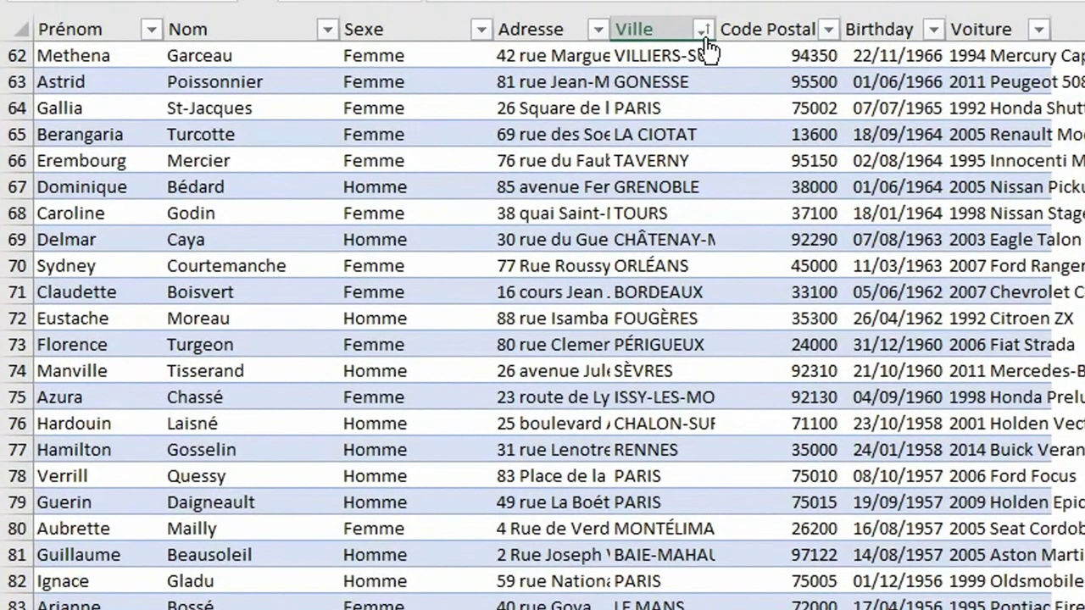
click(703, 31)
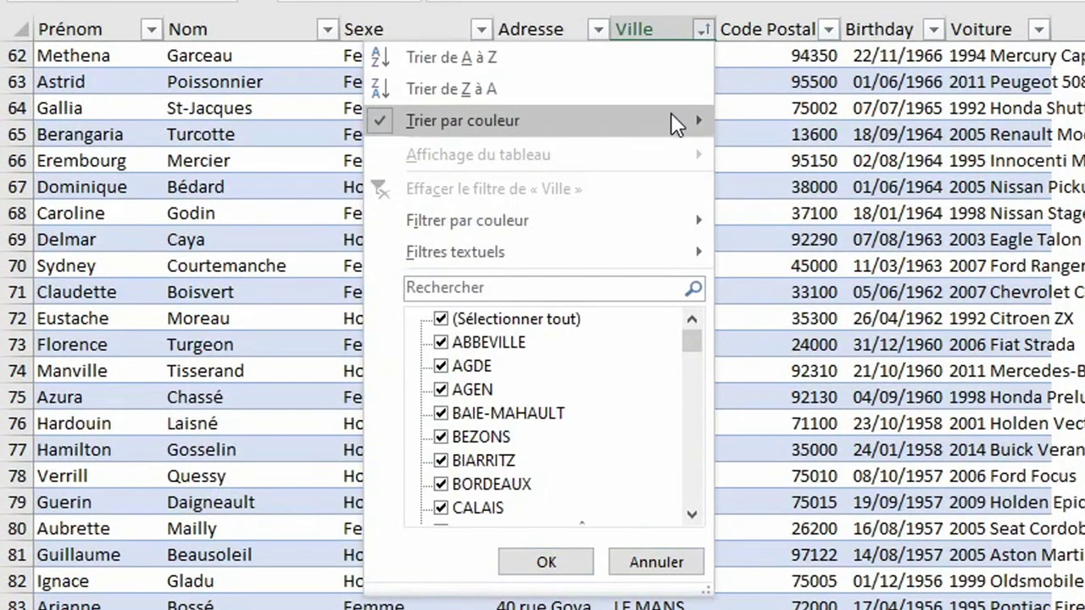
mouse_move(260, 69)
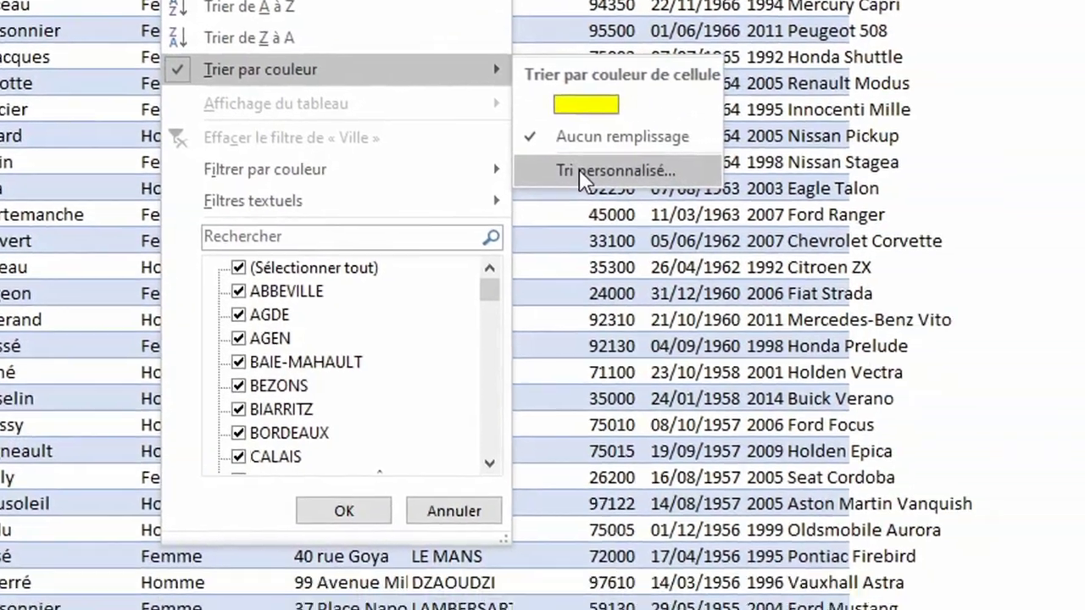
click(780, 222)
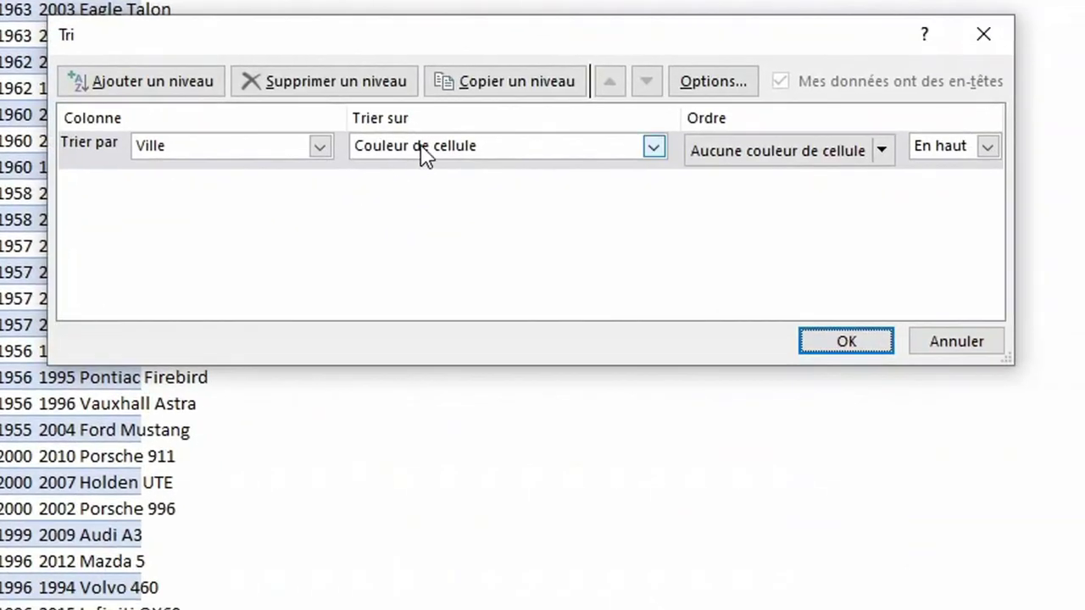
click(423, 153)
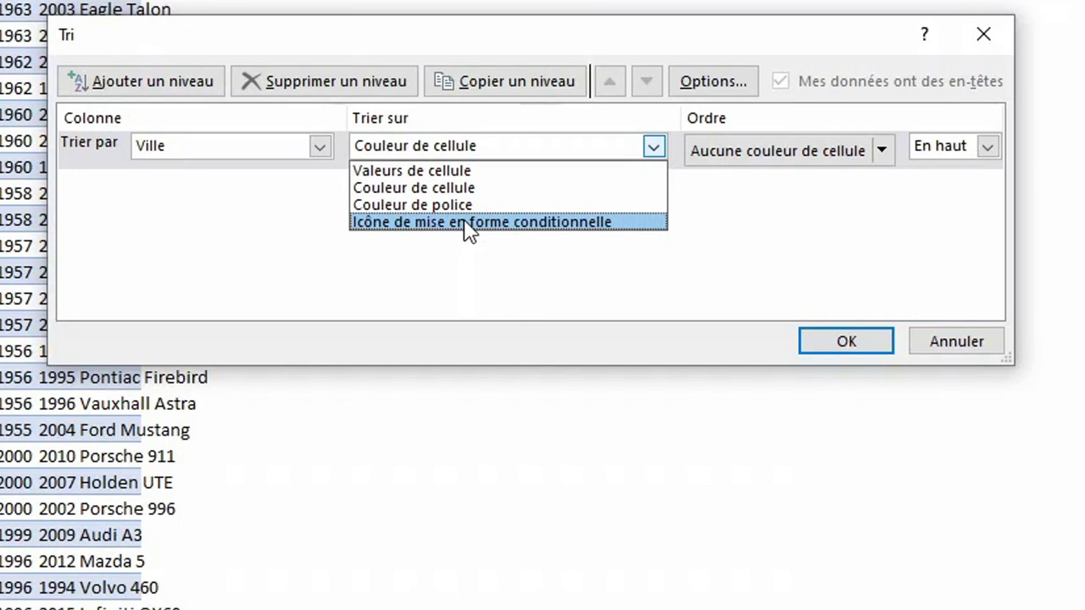
click(469, 174)
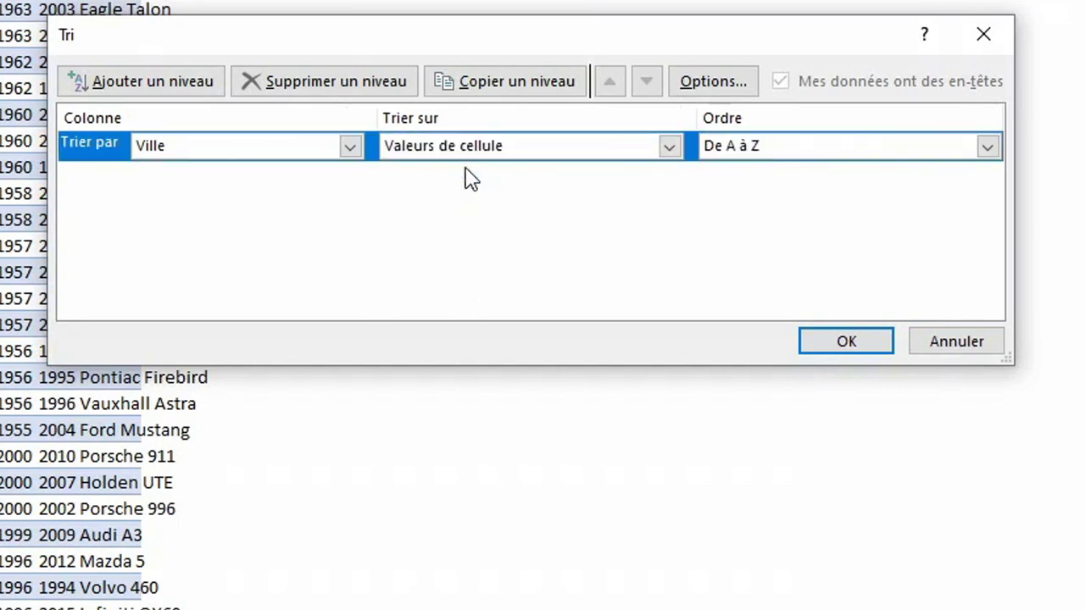
click(988, 148)
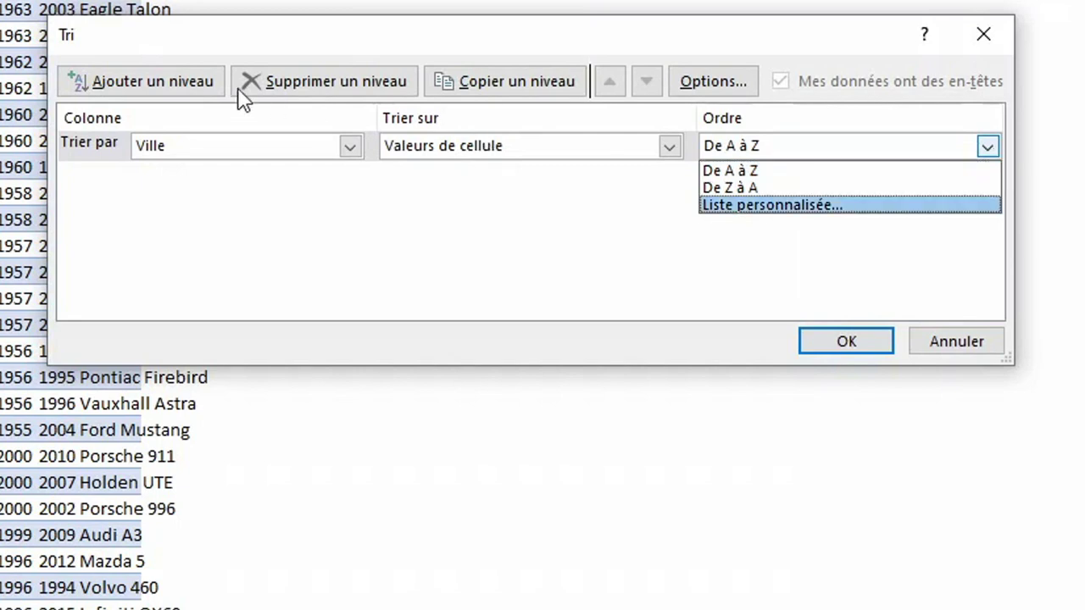
click(170, 85)
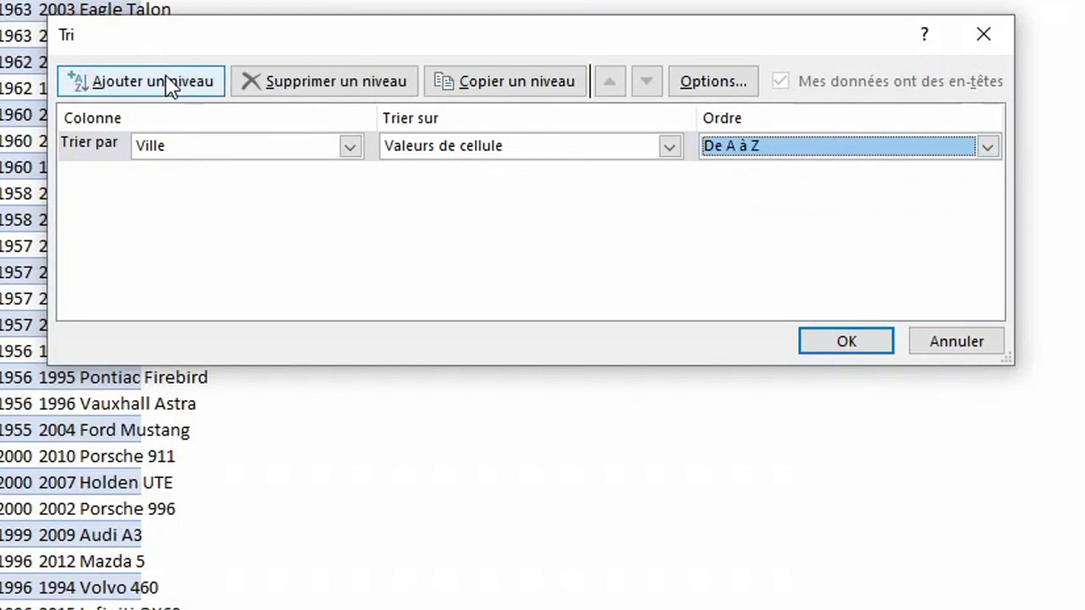
click(169, 84)
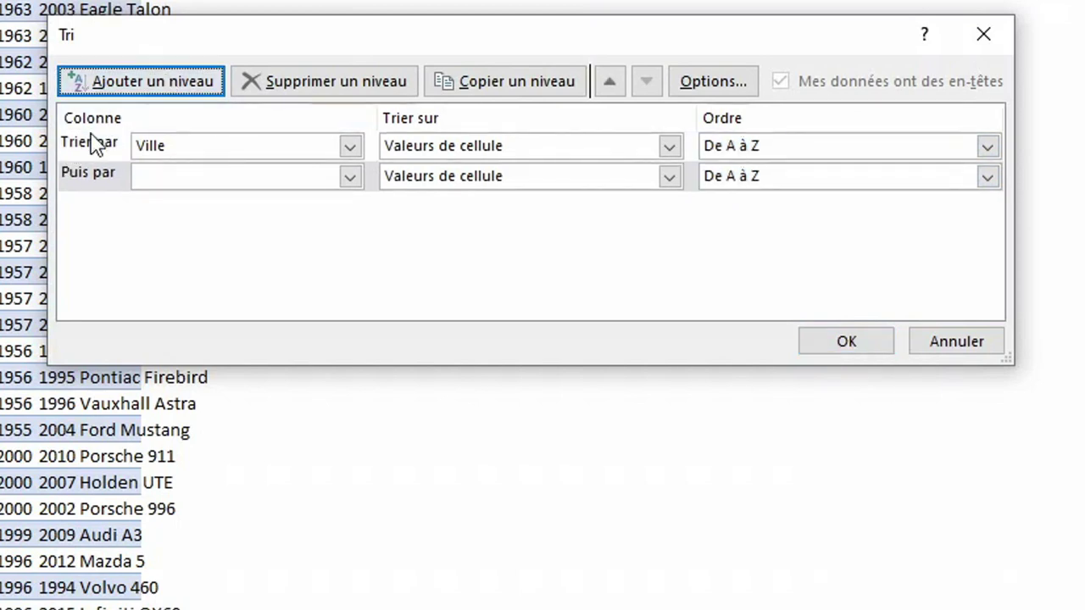
click(350, 177)
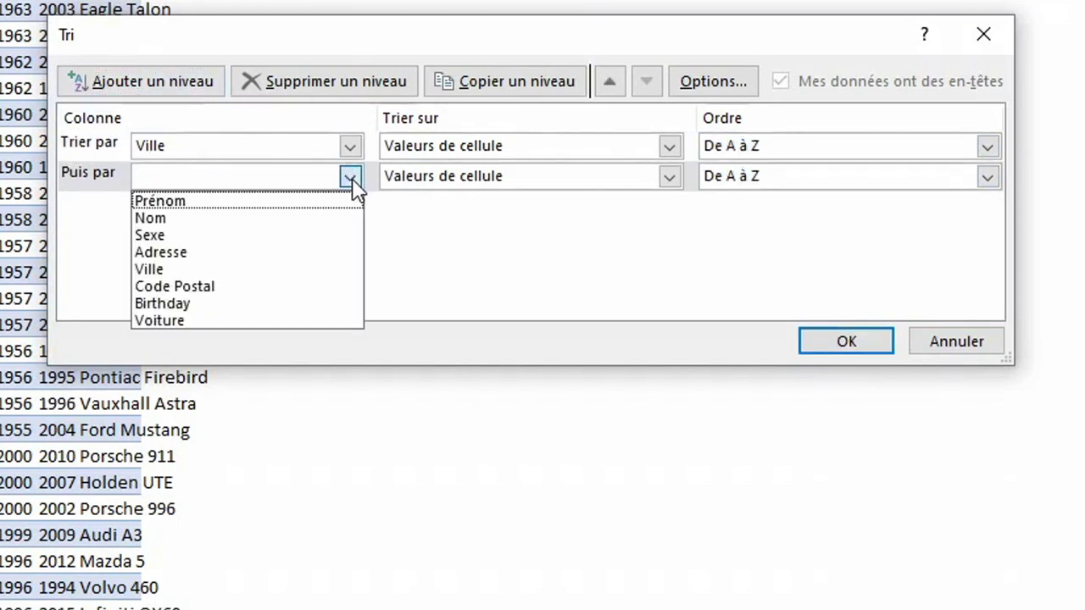
click(322, 203)
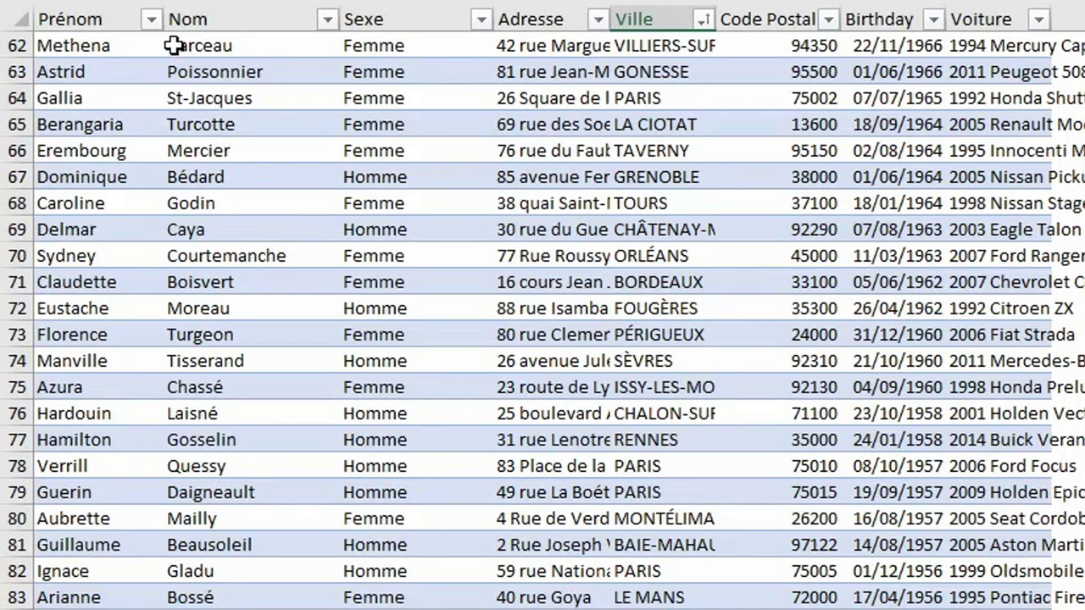
Step: Filter the Nom column to show only Auclair and Audibert
click(327, 20)
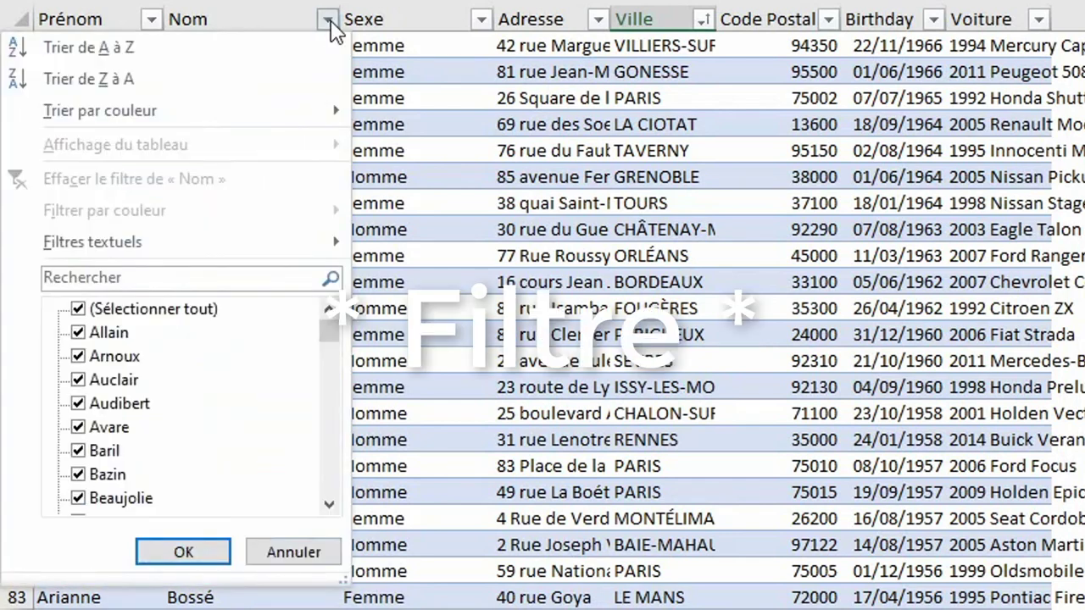
click(161, 309)
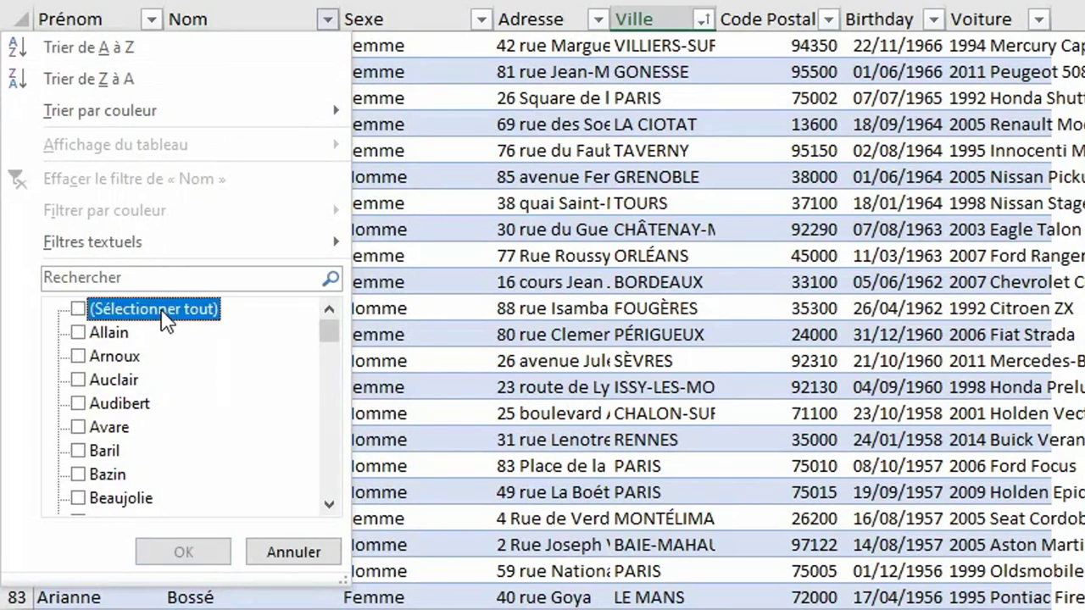
click(121, 380)
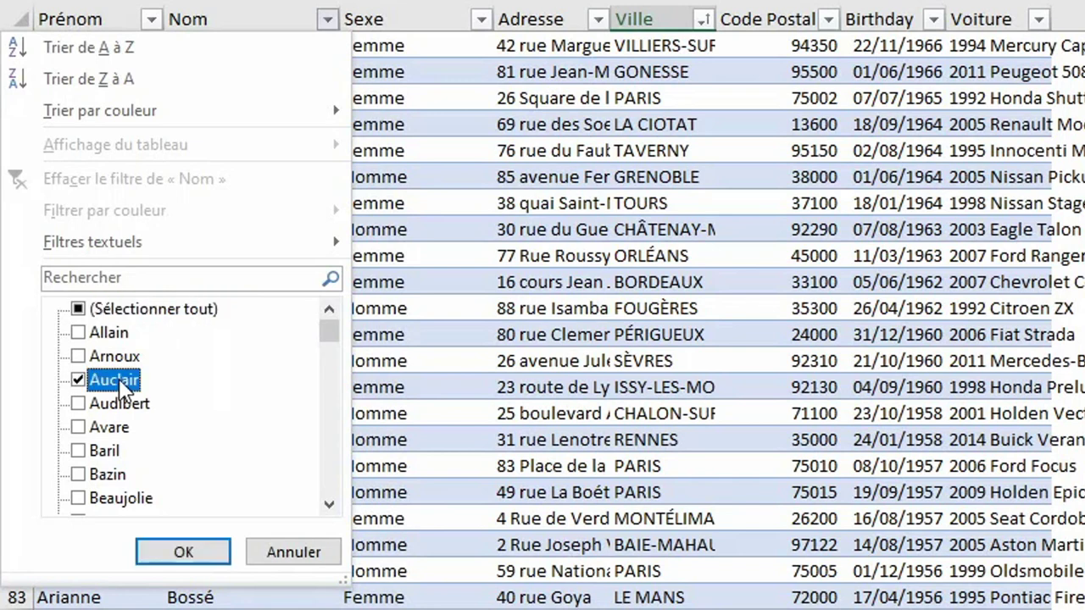
click(79, 404)
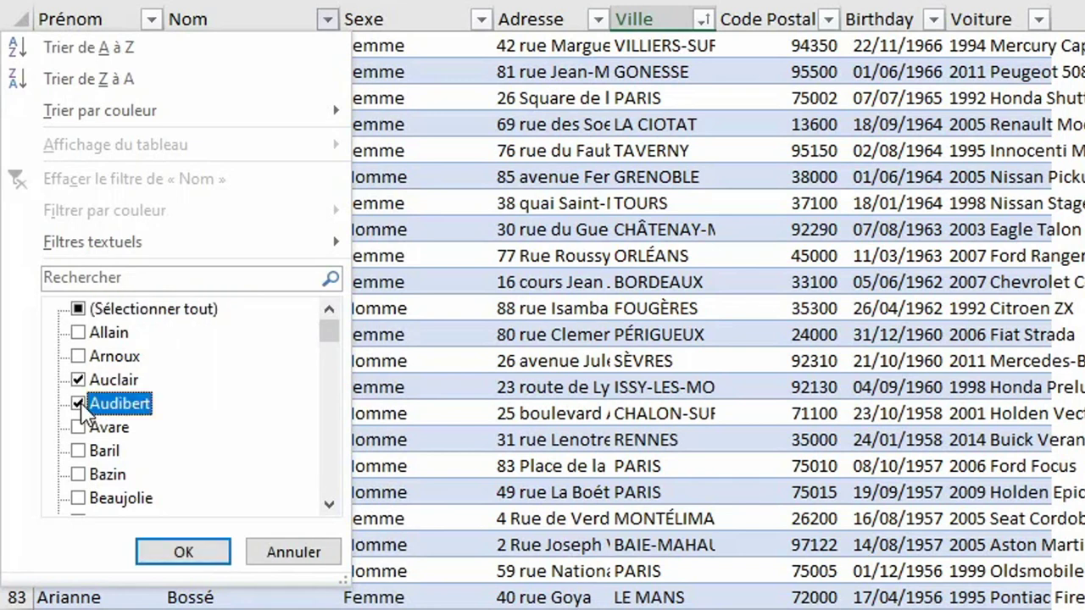
click(184, 549)
scroll(138, 241, up, 3)
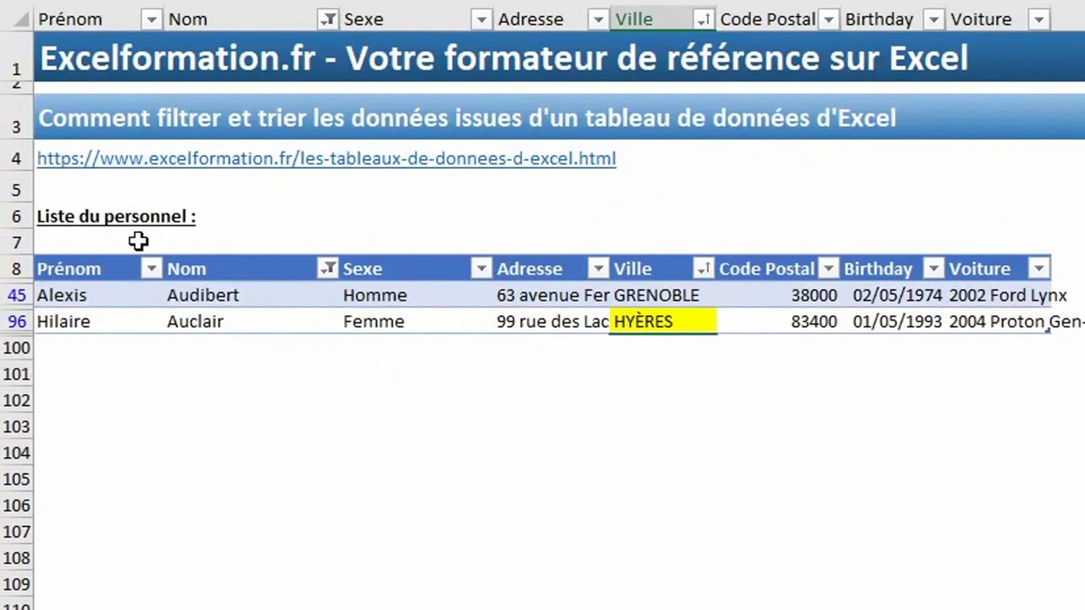
Step: Explore the Nom 'Ne contient pas' custom filter, toggling Et/Ou and comparison types, then cancel
click(327, 269)
mouse_move(169, 260)
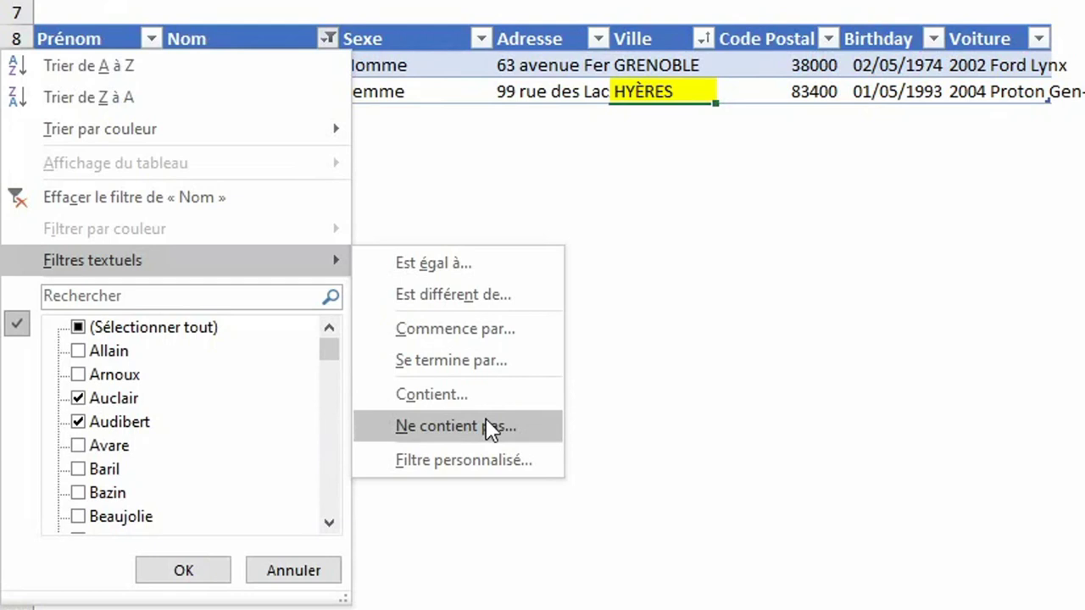
click(481, 451)
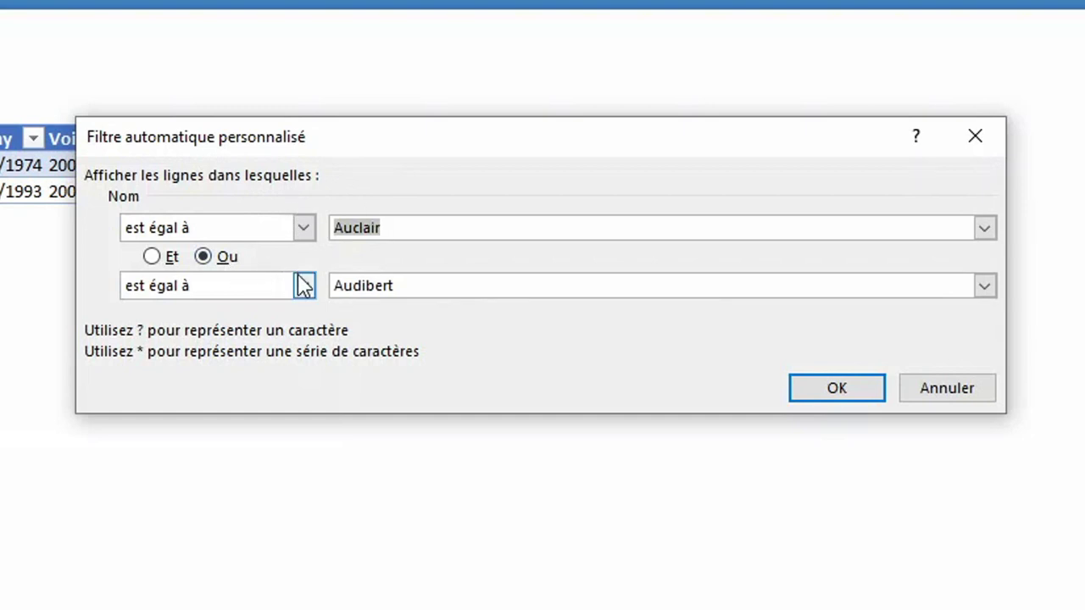
click(162, 259)
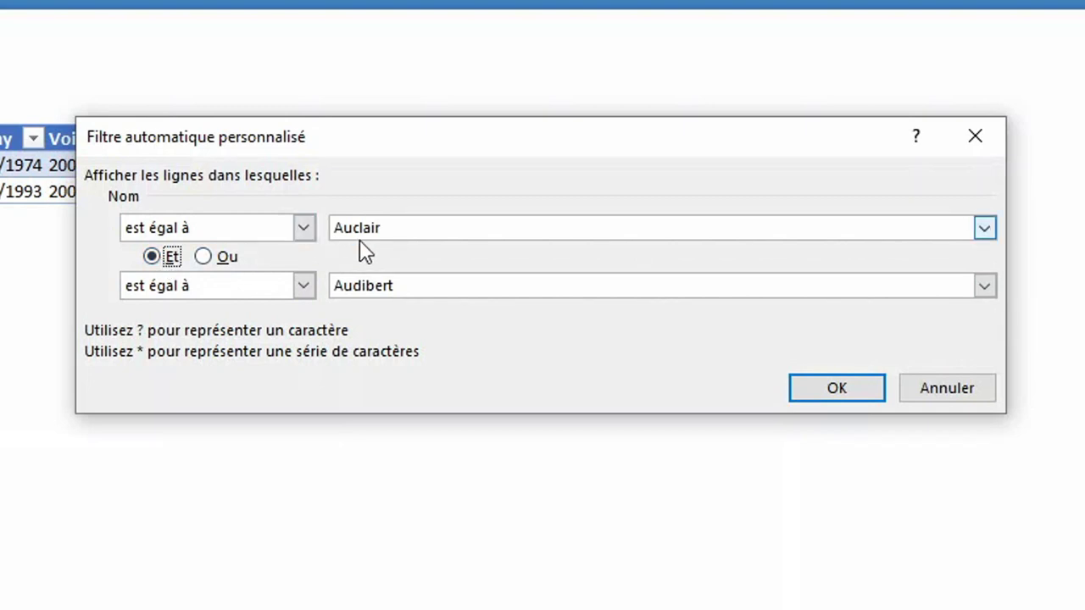
click(225, 261)
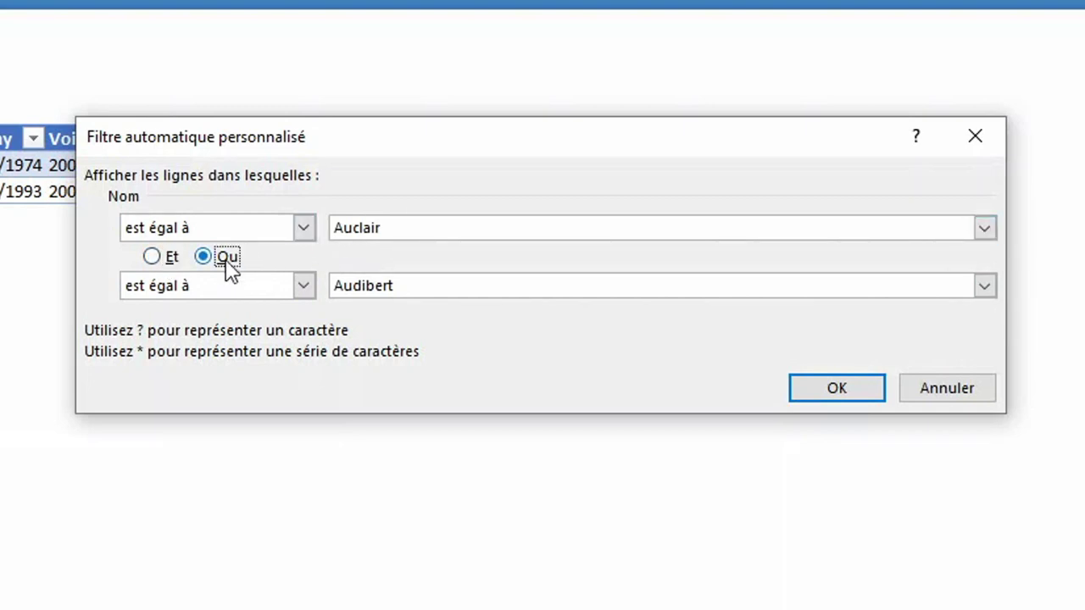
click(305, 230)
drag(306, 272, 301, 307)
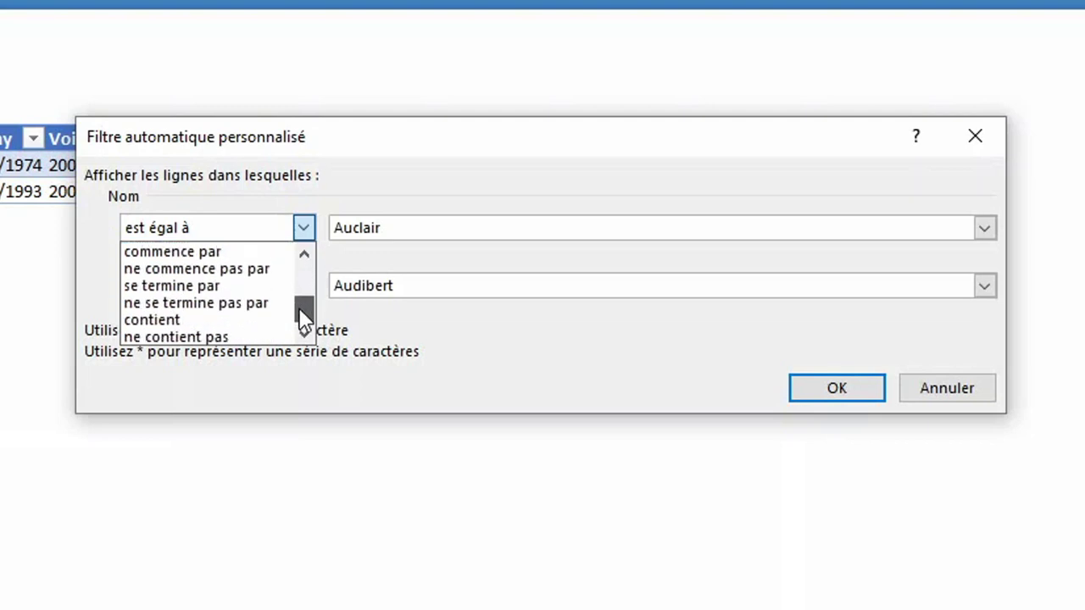
click(922, 394)
click(917, 399)
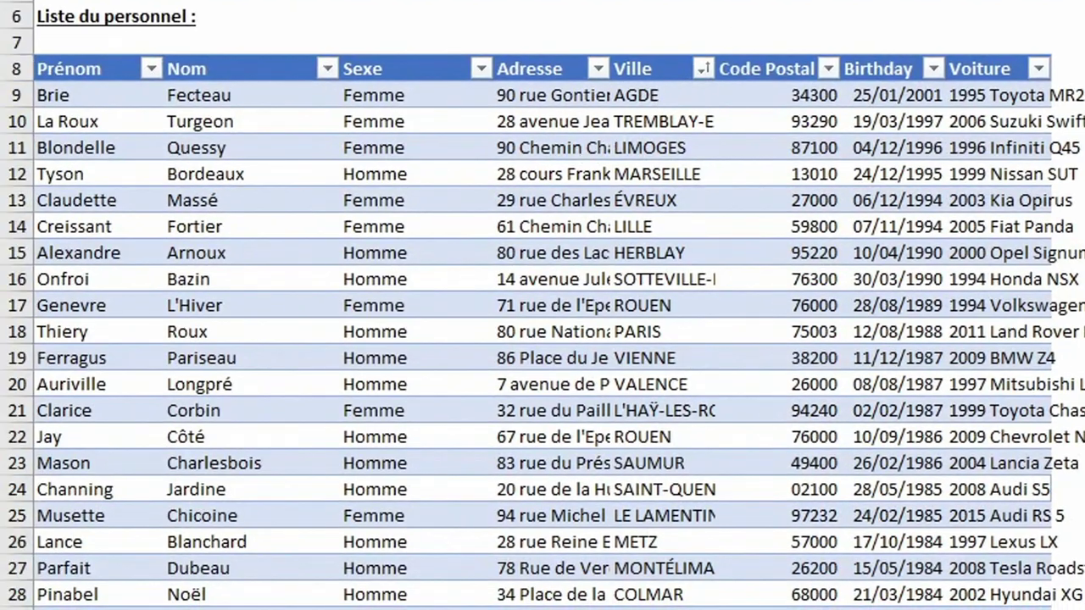
Step: Filter Code Postal to values greater than 50000
click(829, 69)
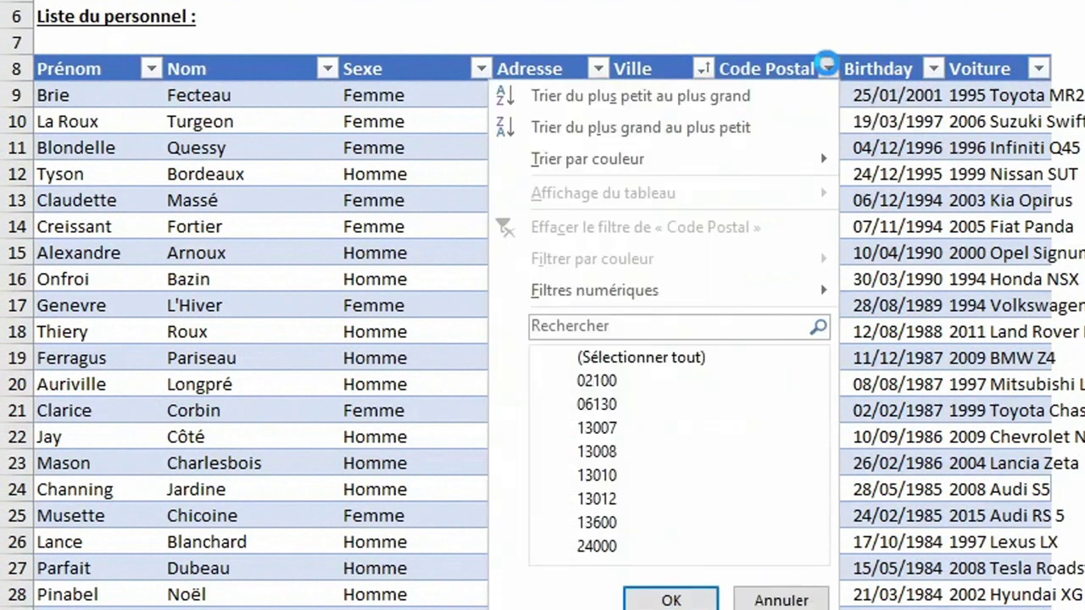
mouse_move(610, 270)
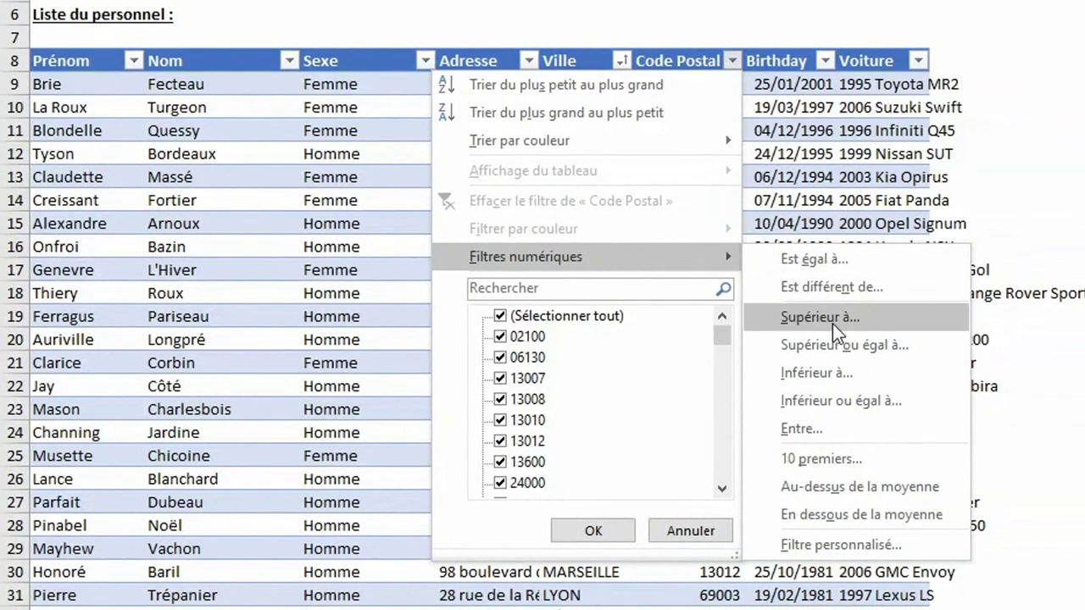
click(832, 323)
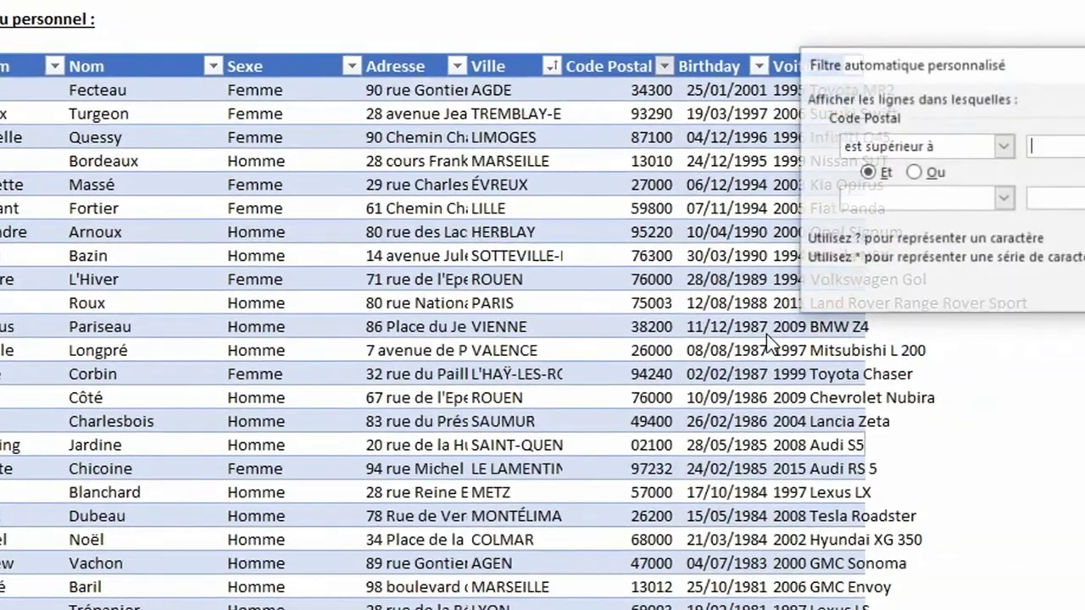
text(5000)
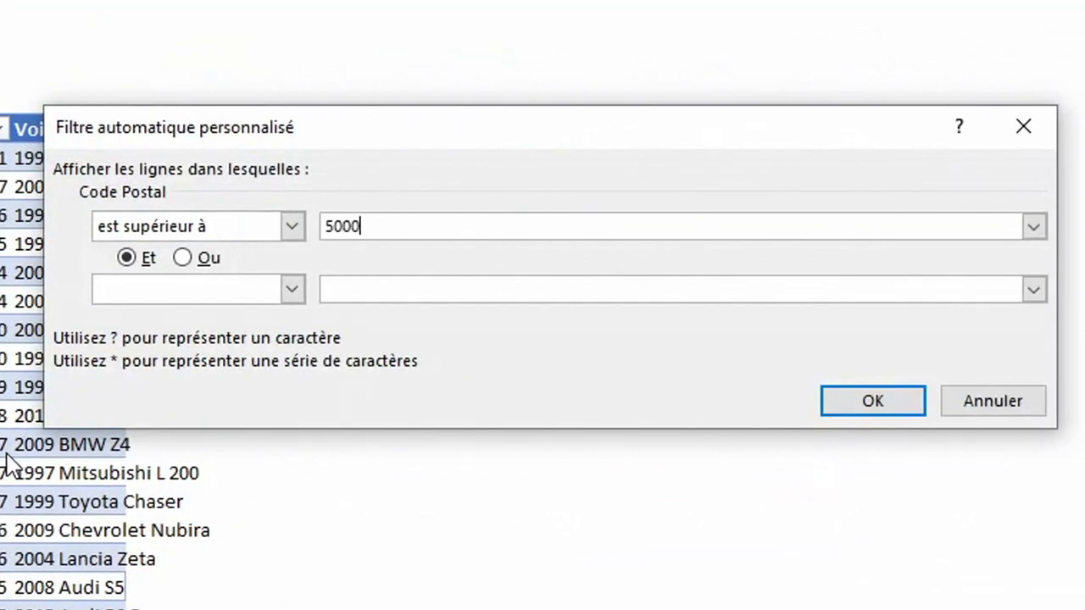
text(0)
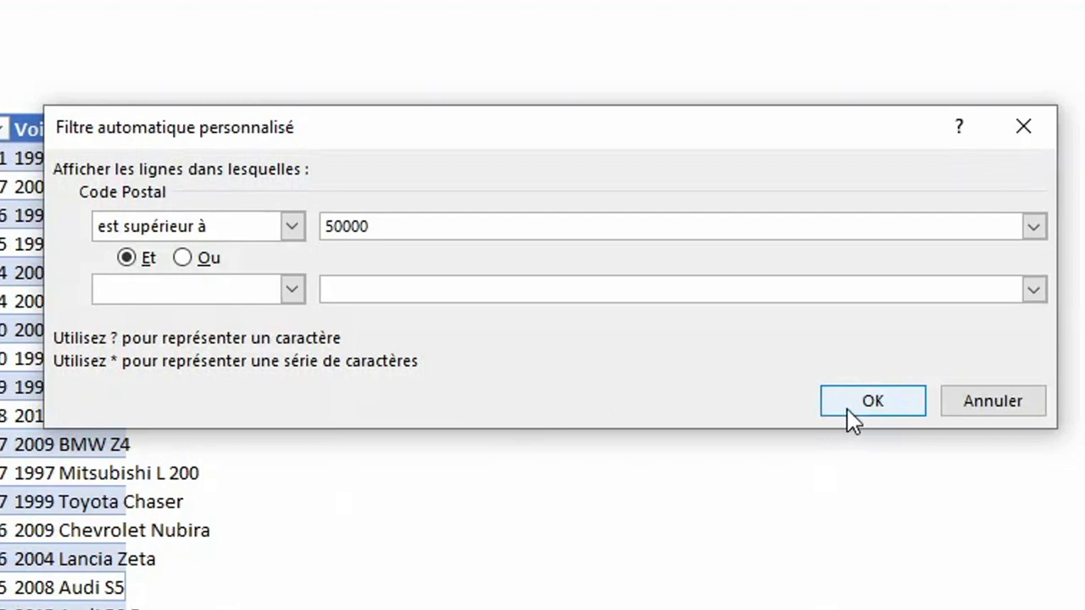
click(846, 412)
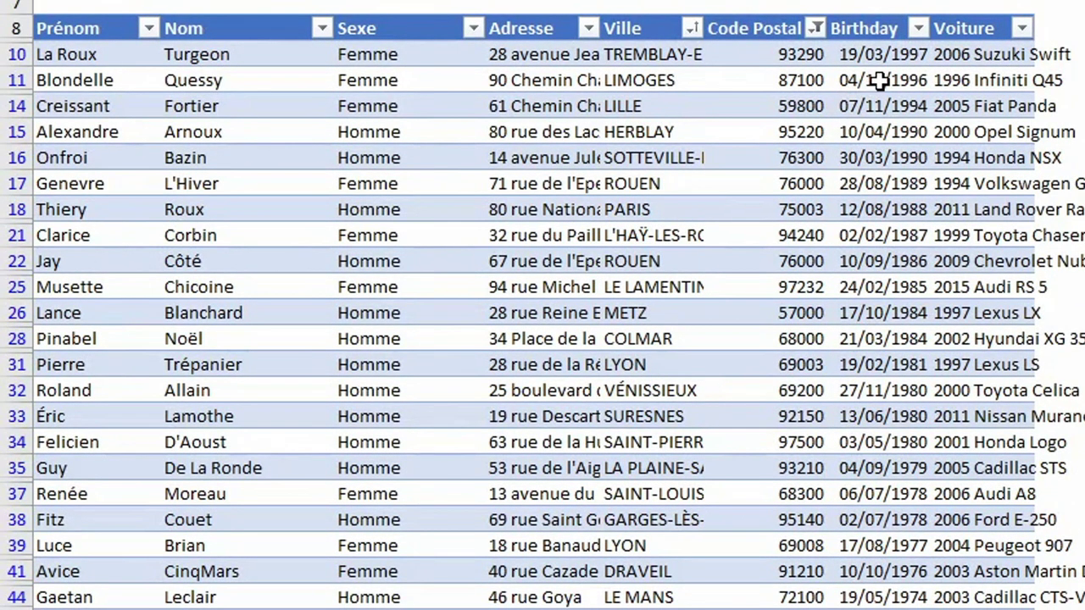
Step: Filter Birthday to dates between 01/01/1980 and 31/12/1989
click(918, 29)
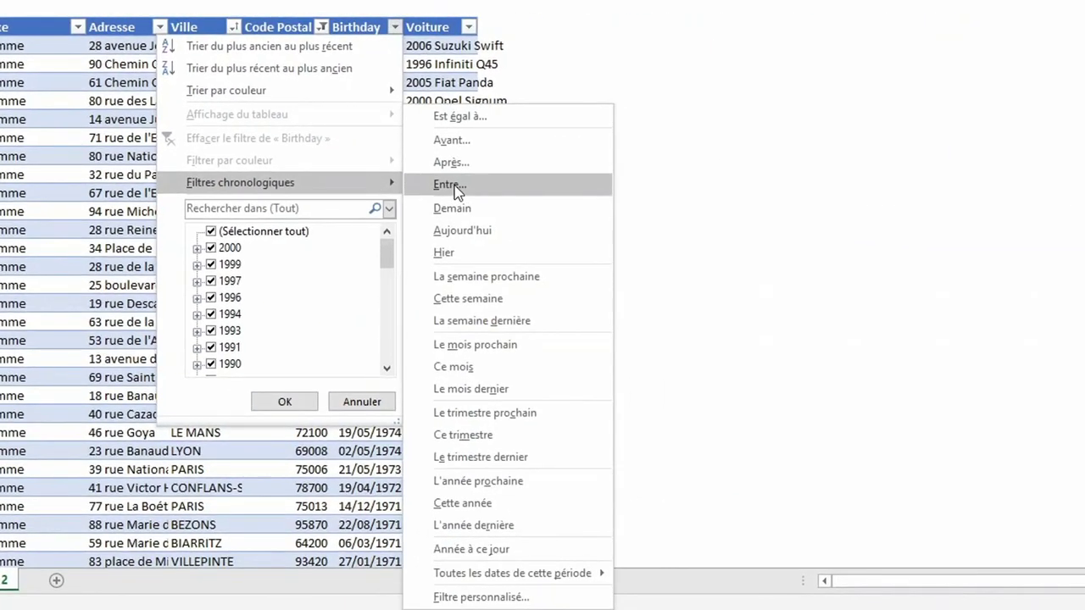
click(449, 185)
text(01/01/1980)
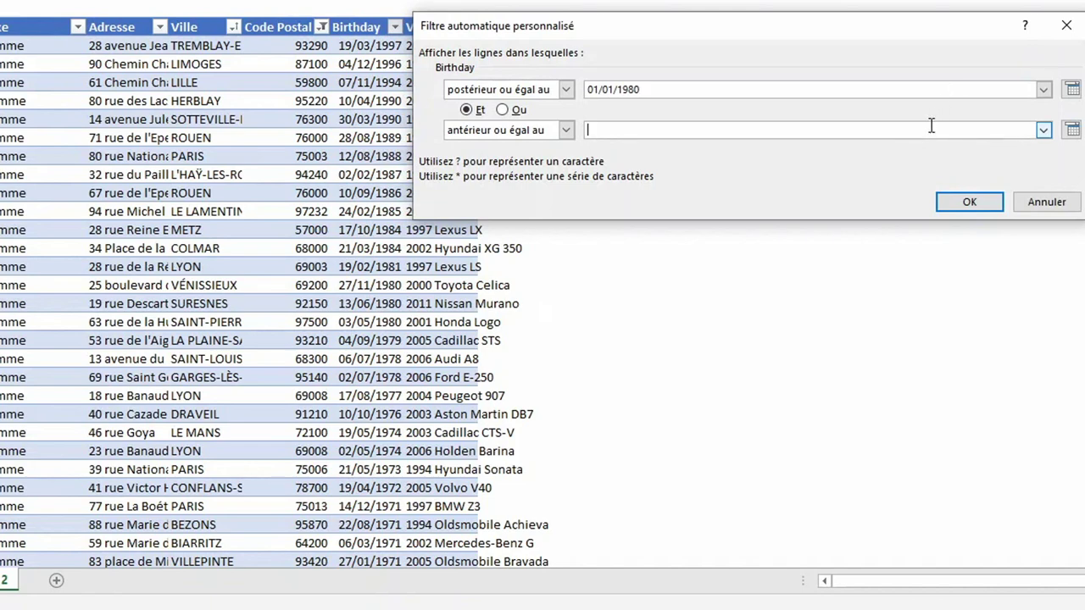
text(31/1)
text(89)
click(991, 200)
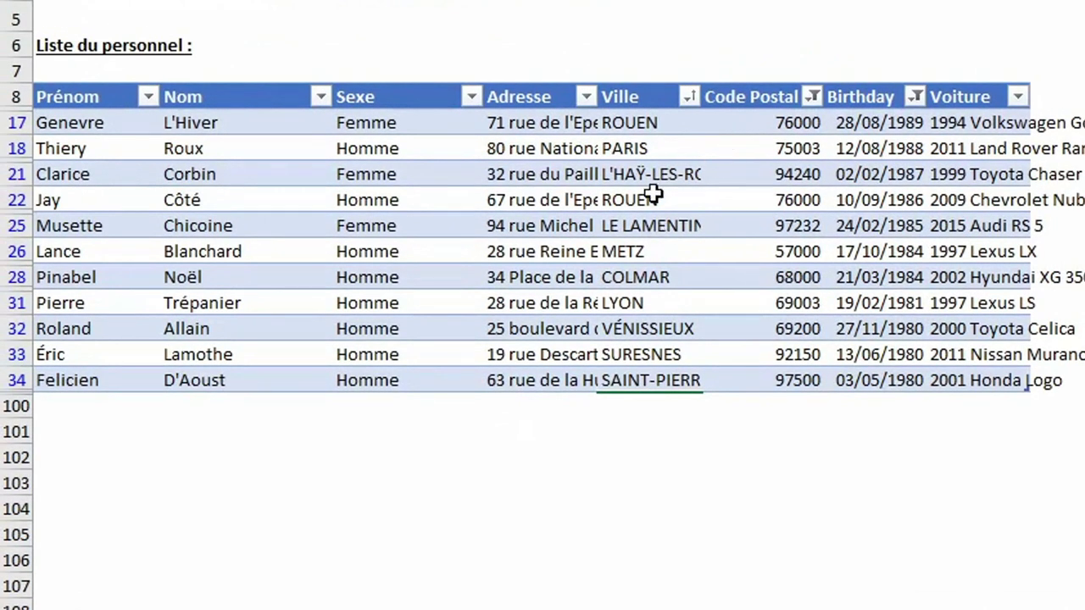
Step: Clear the Code Postal filter by reselecting all postal codes
click(812, 97)
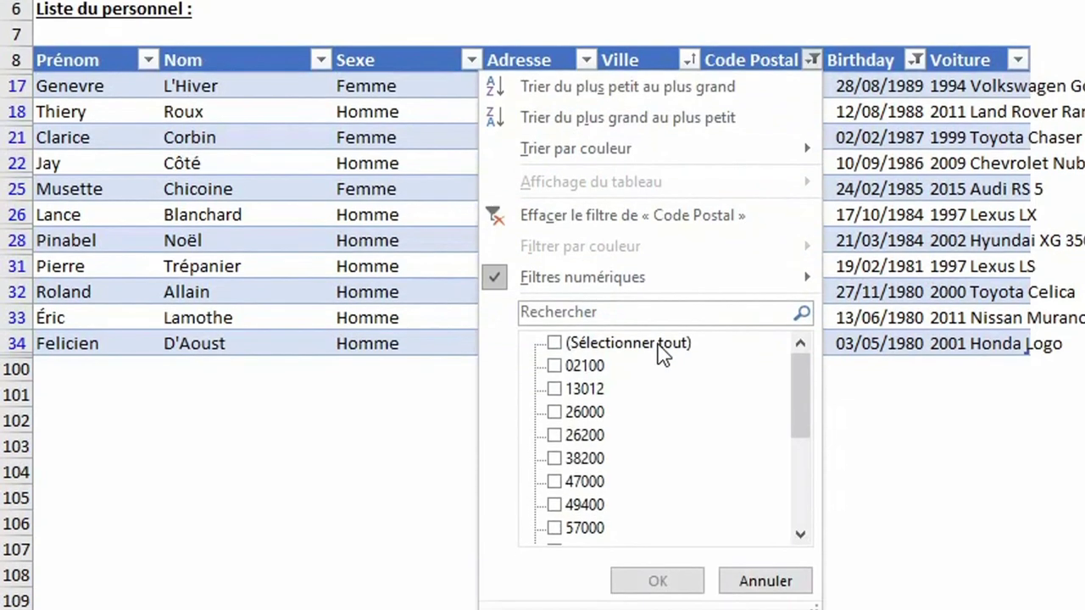
click(659, 349)
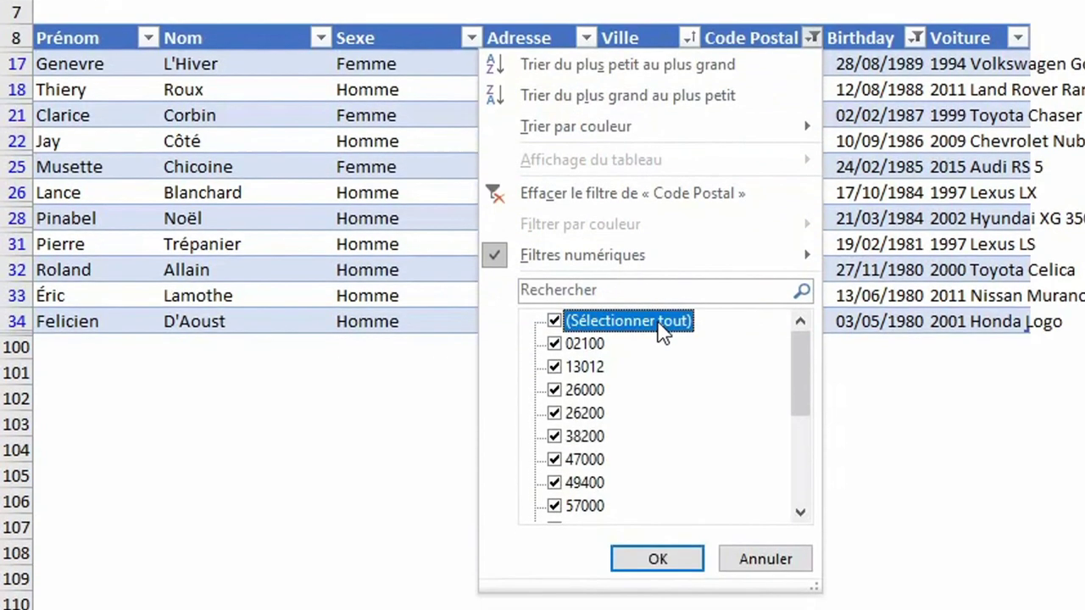
click(655, 557)
scroll(634, 161, up, 3)
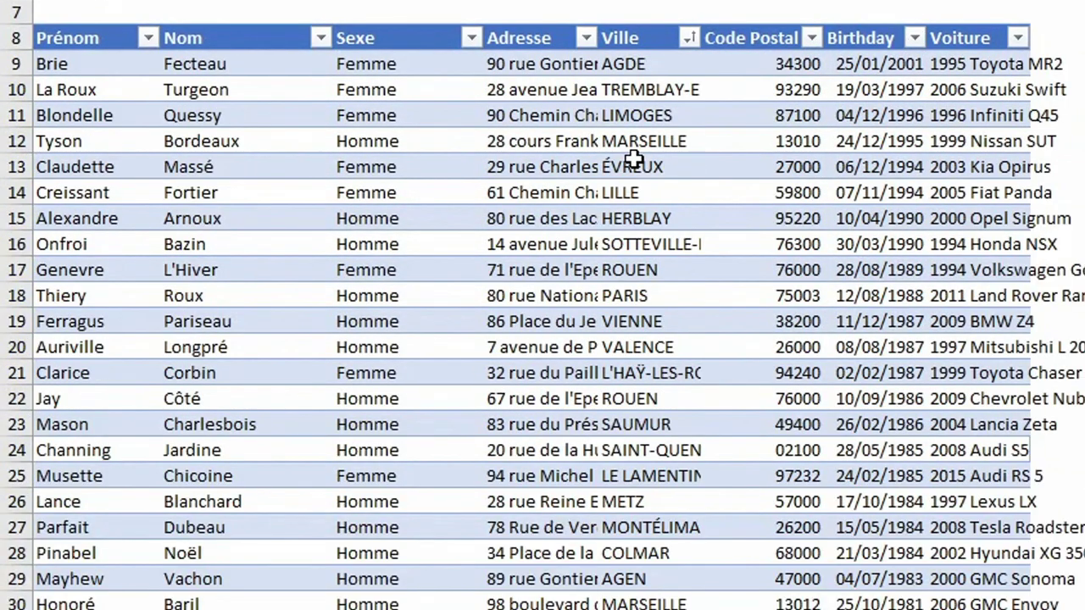
Step: Filter the Ville column to show only yellow-filled cells, rows 86–99
click(650, 136)
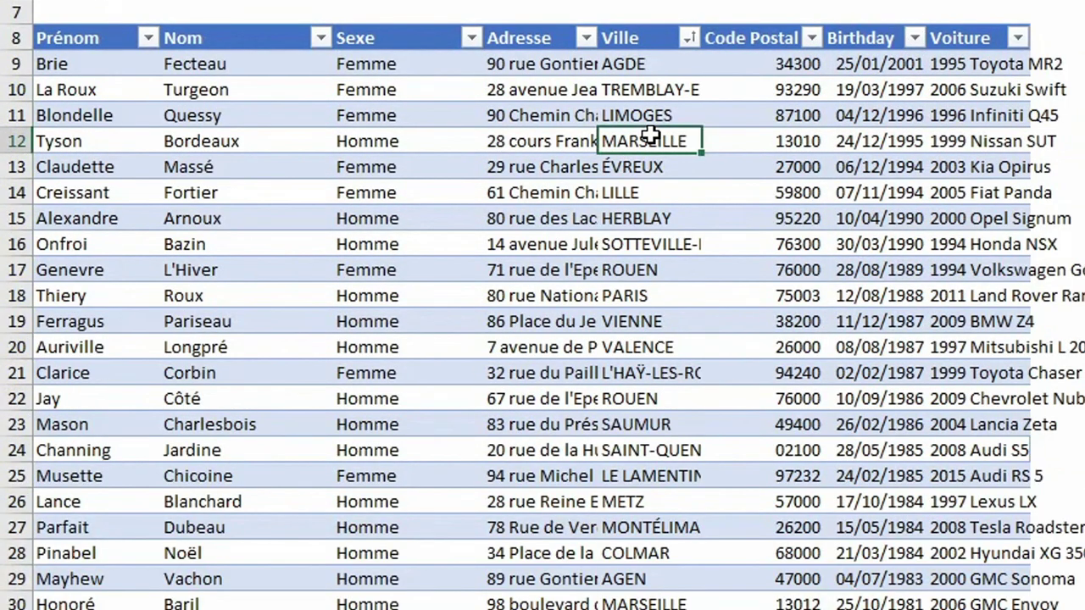
click(690, 37)
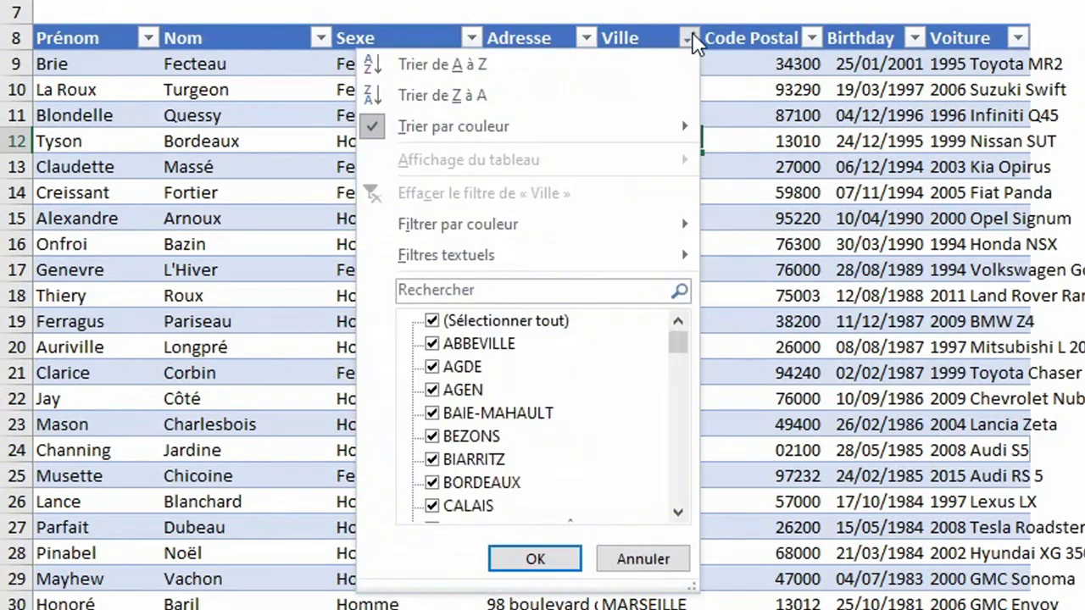
mouse_move(457, 224)
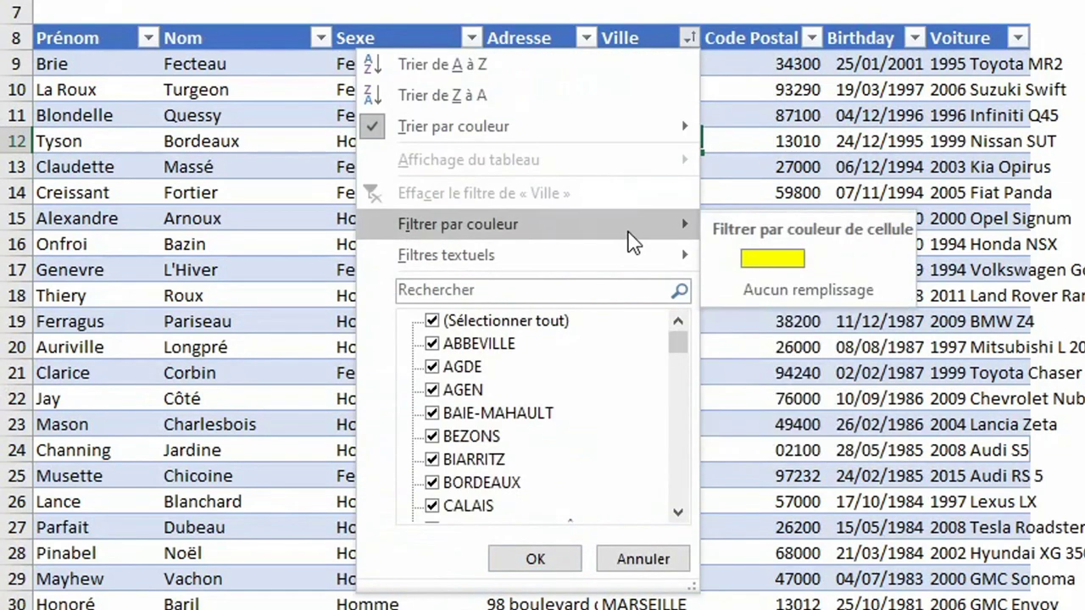
click(767, 258)
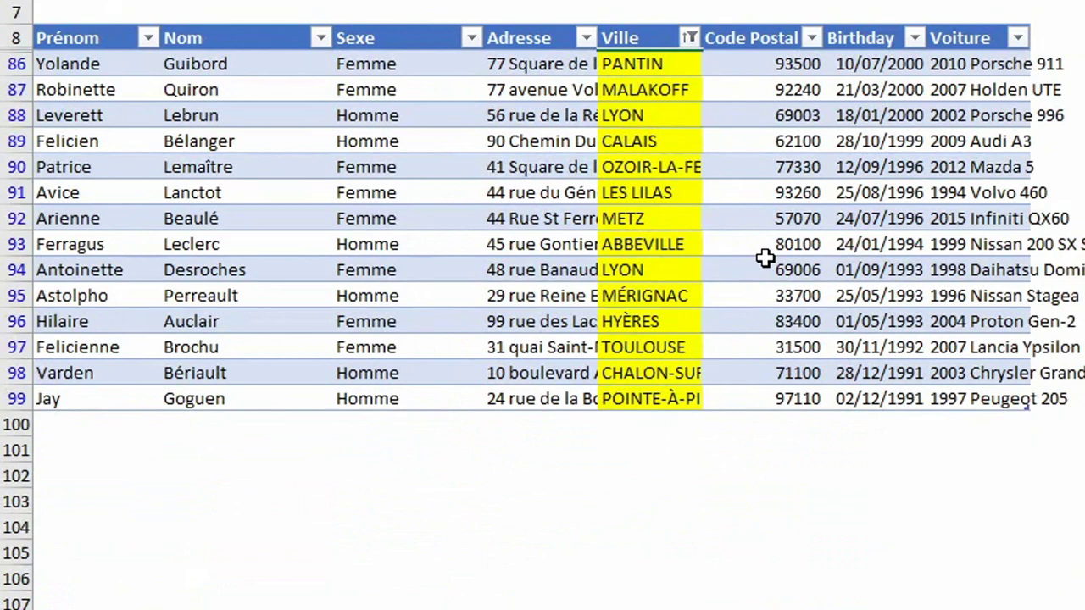
Step: Clear all filters from the staff table with Effacer on the Données tab
click(716, 167)
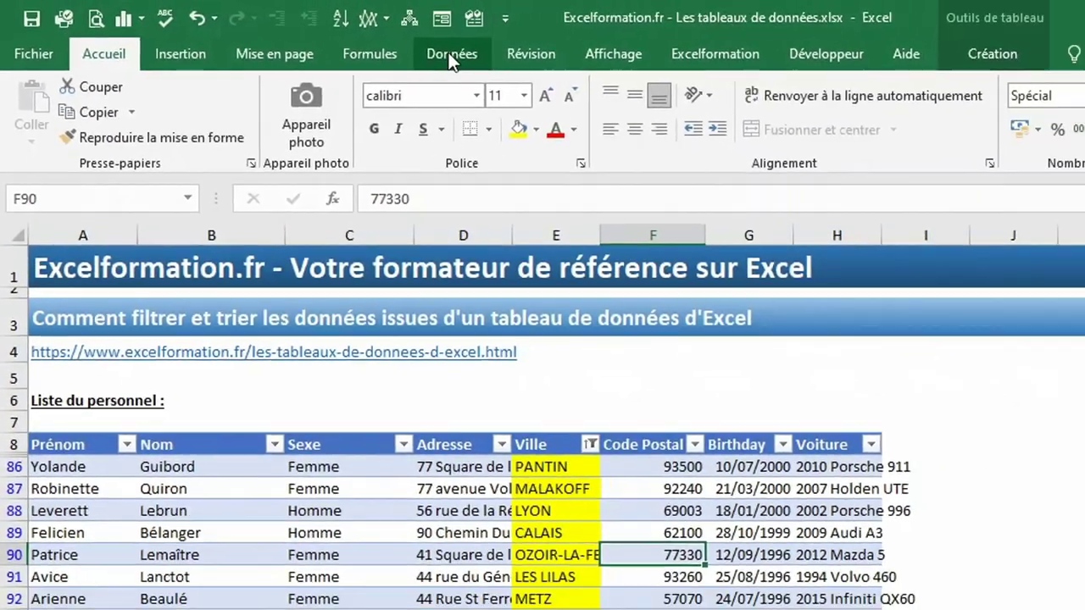
click(452, 53)
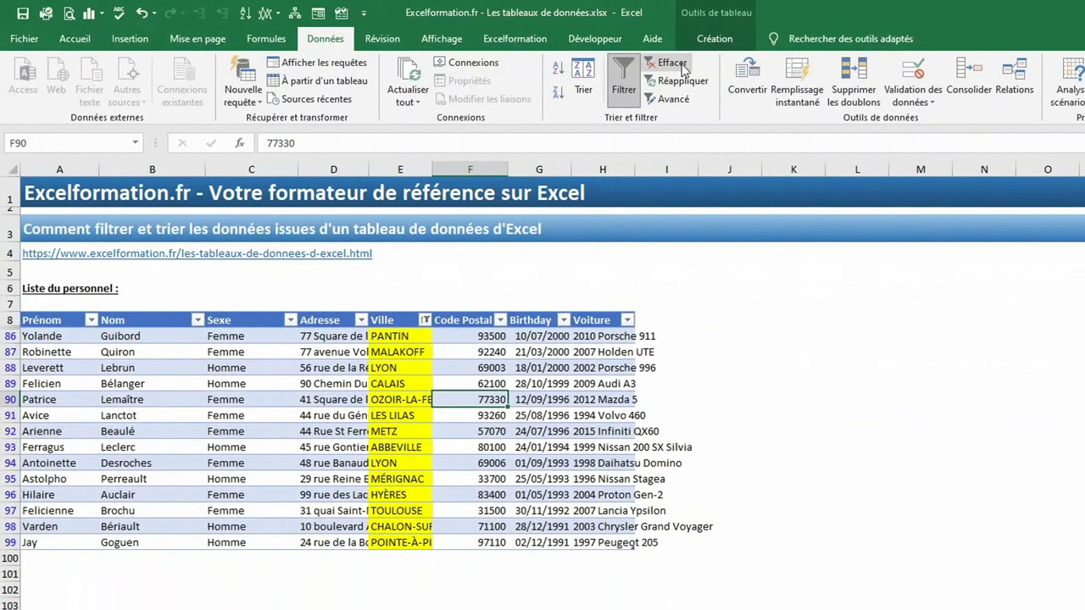
click(673, 63)
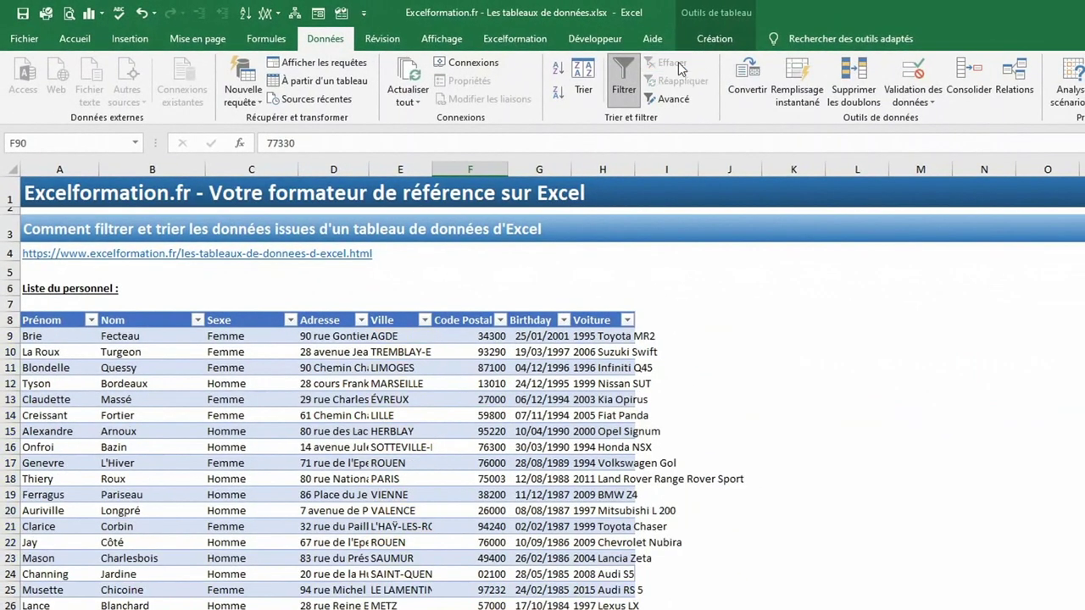